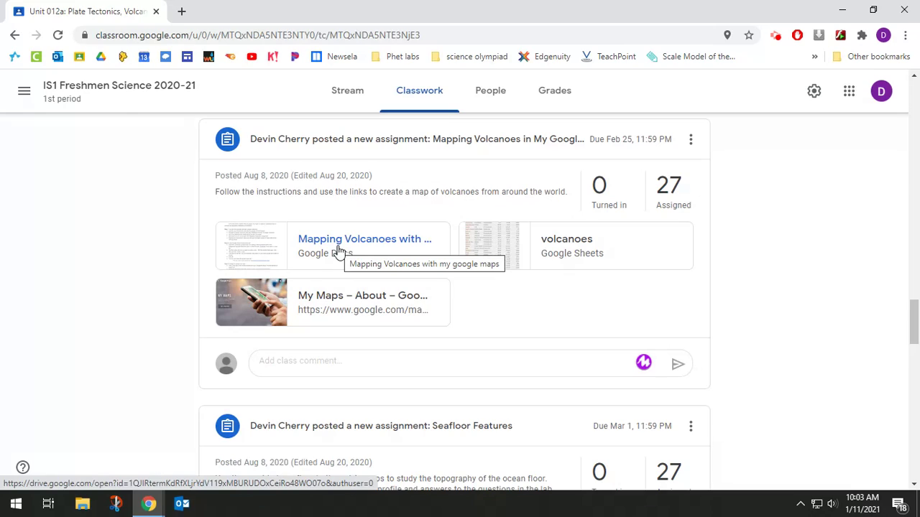
# Step: Open the "Mapping Volcanoes with my google maps" instructions attached to the assignment and read Steps 1 and 2
pyautogui.click(339, 252)
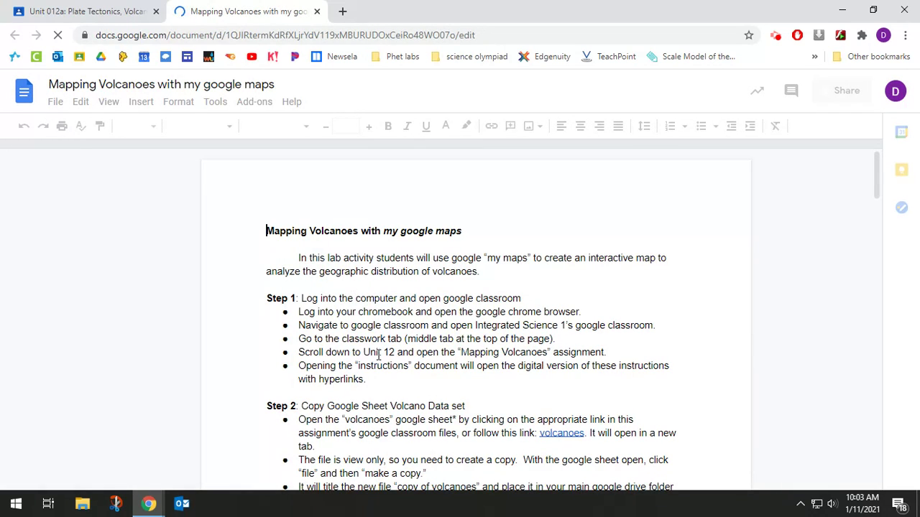
pyautogui.scroll(-1, 390, 413)
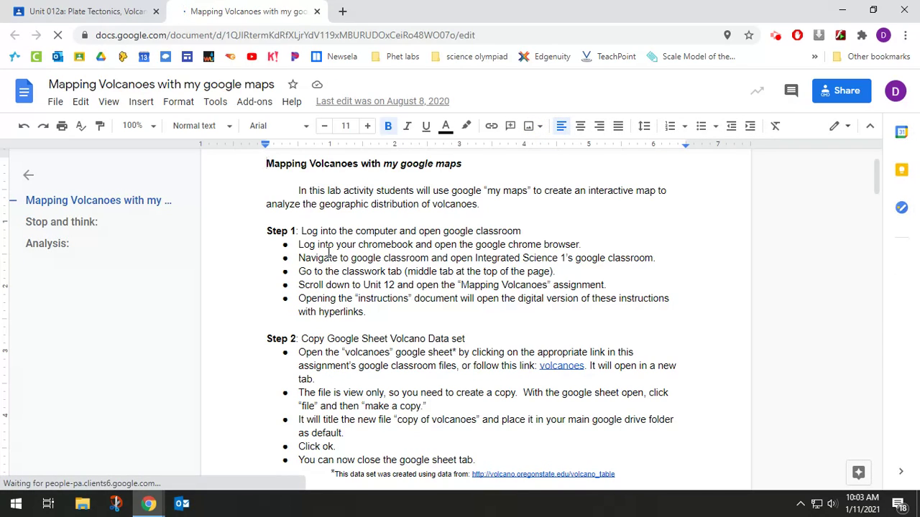
pyautogui.scroll(-1, 545, 304)
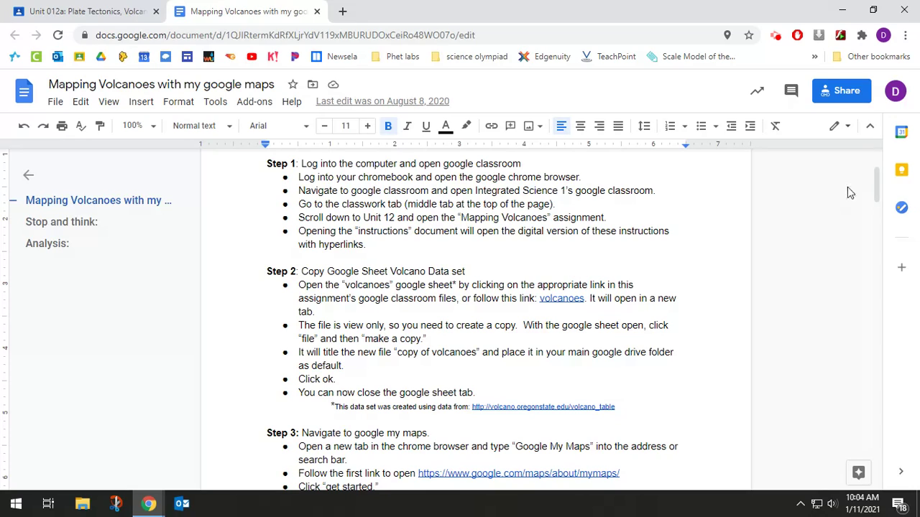
# Step: Compare the instructions document with the files attached to the Mapping Volcanoes assignment in Google Classroom
pyautogui.click(106, 11)
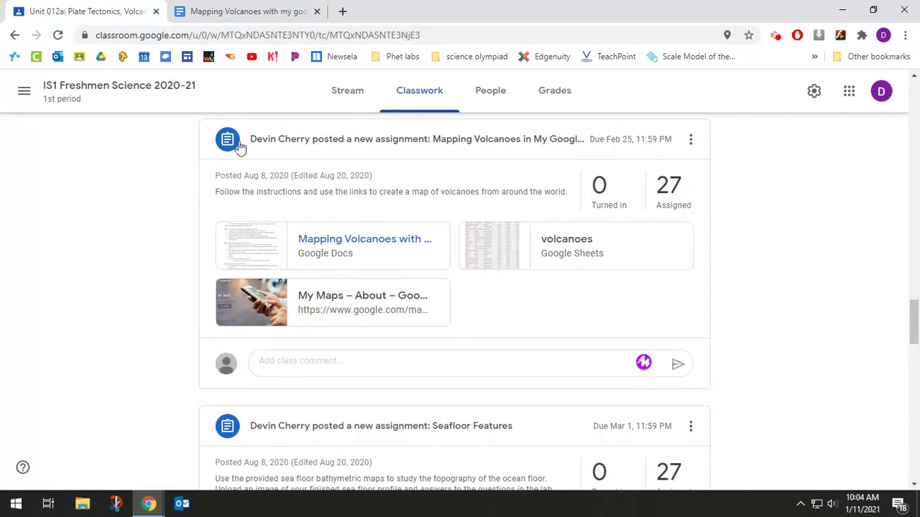
pyautogui.click(252, 9)
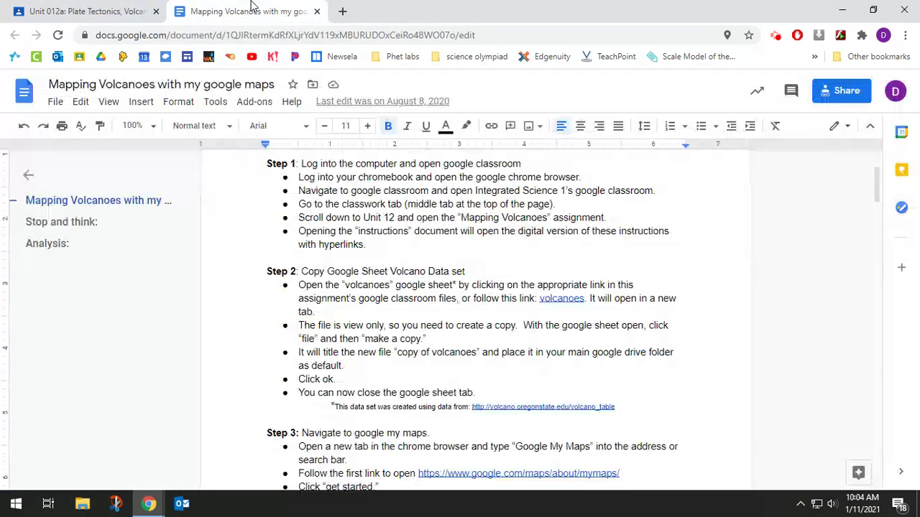
pyautogui.click(54, 10)
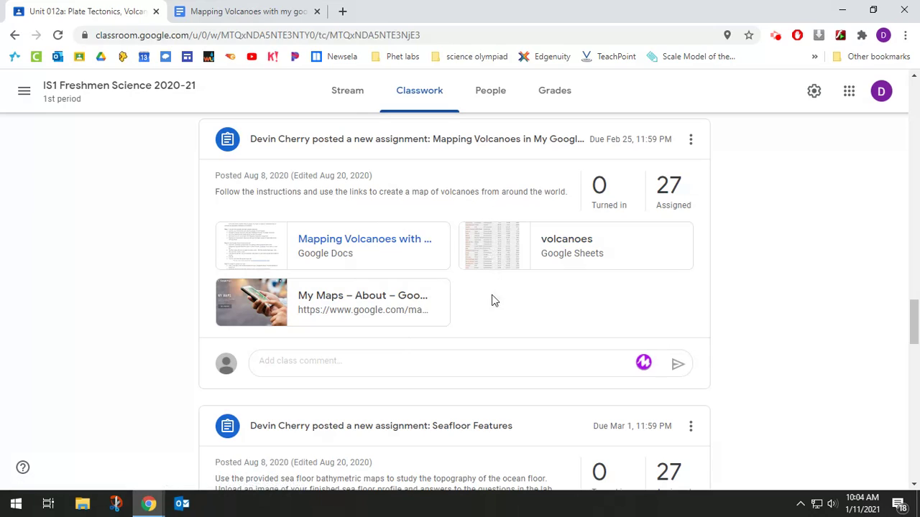
pyautogui.click(236, 14)
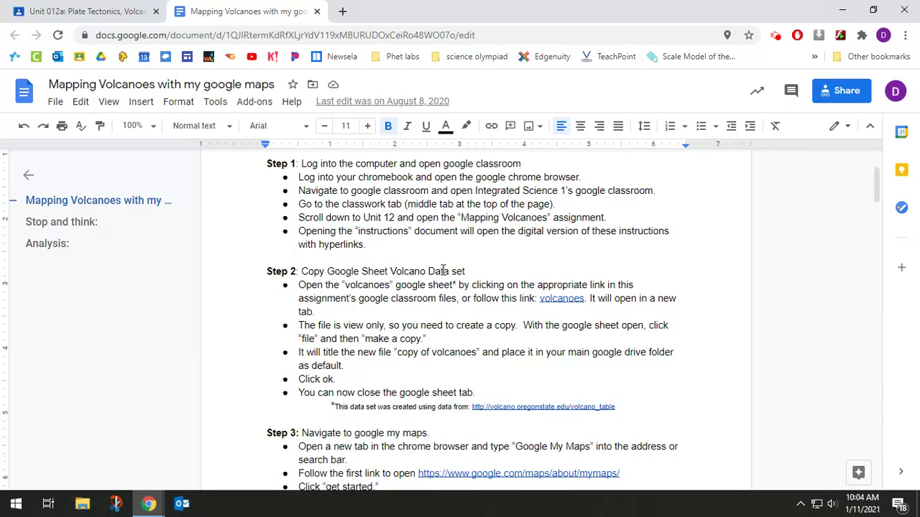
pyautogui.click(71, 8)
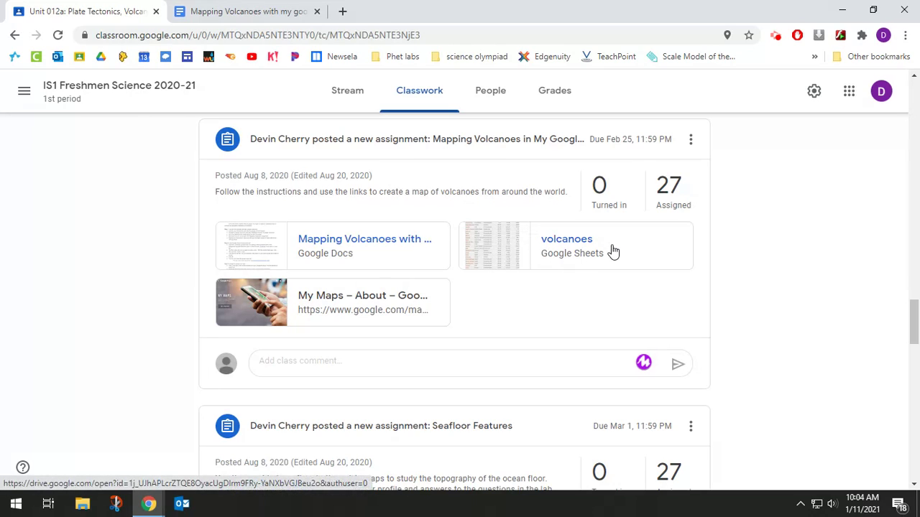
# Step: Return to the instructions document and open the volcanoes spreadsheet through the link in Step 2
pyautogui.click(267, 9)
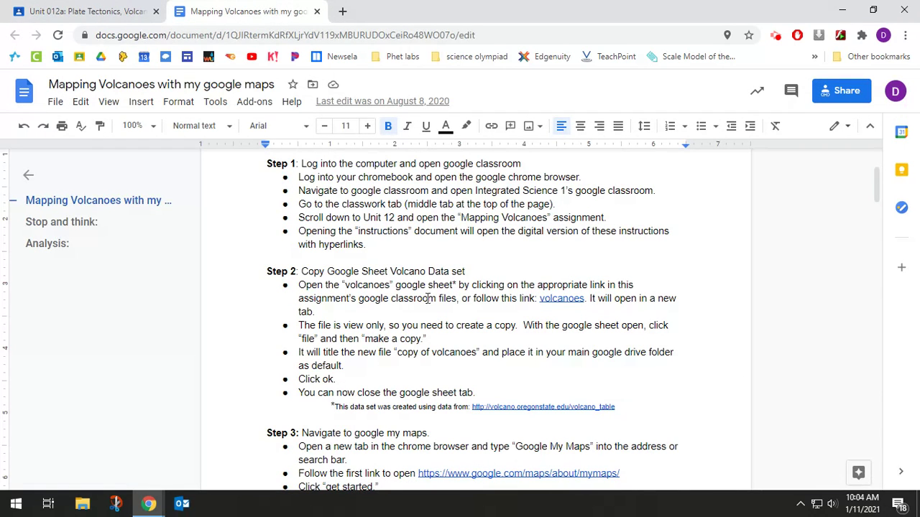
pyautogui.click(554, 298)
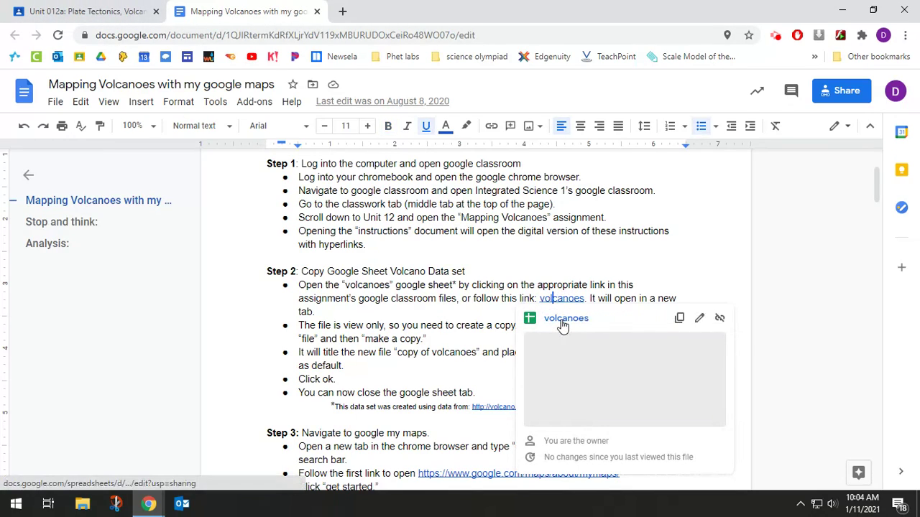
pyautogui.click(563, 324)
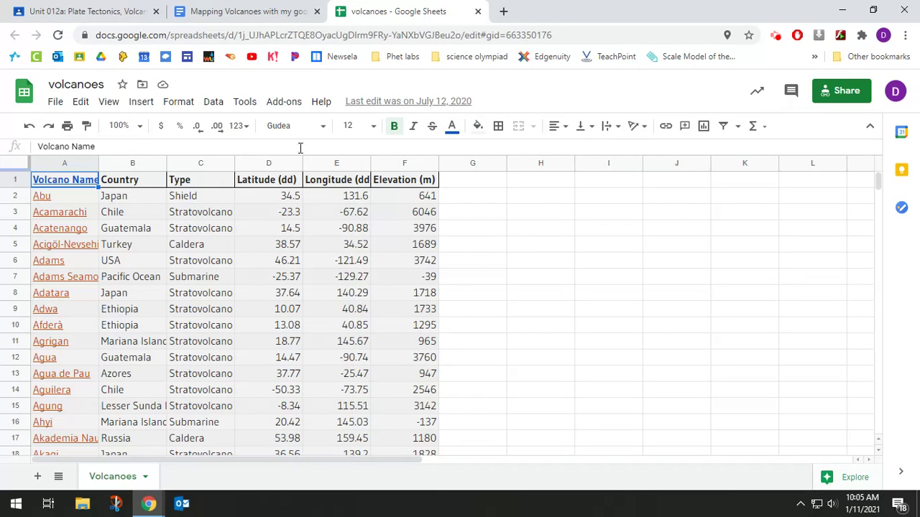
# Step: Make a copy of the spreadsheet named "Copy of volcanoes" in the My Drive folder and close the original
pyautogui.click(54, 104)
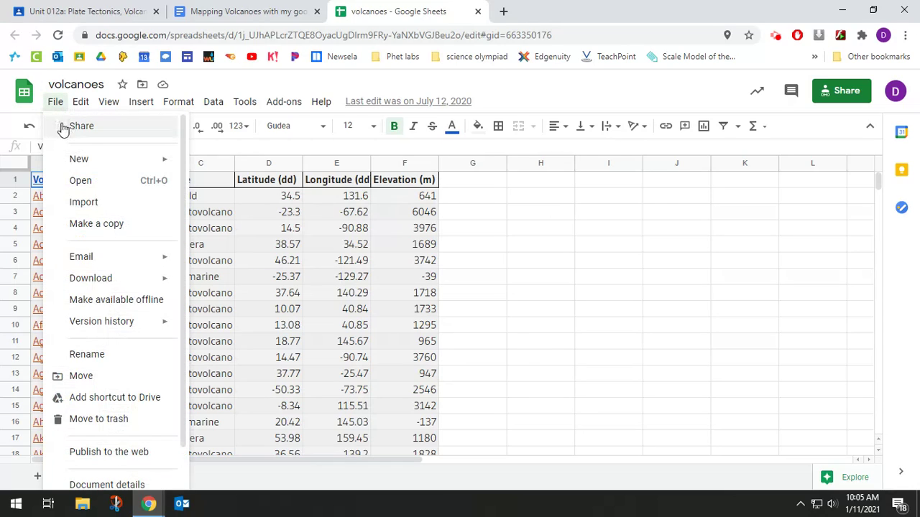
pyautogui.click(133, 232)
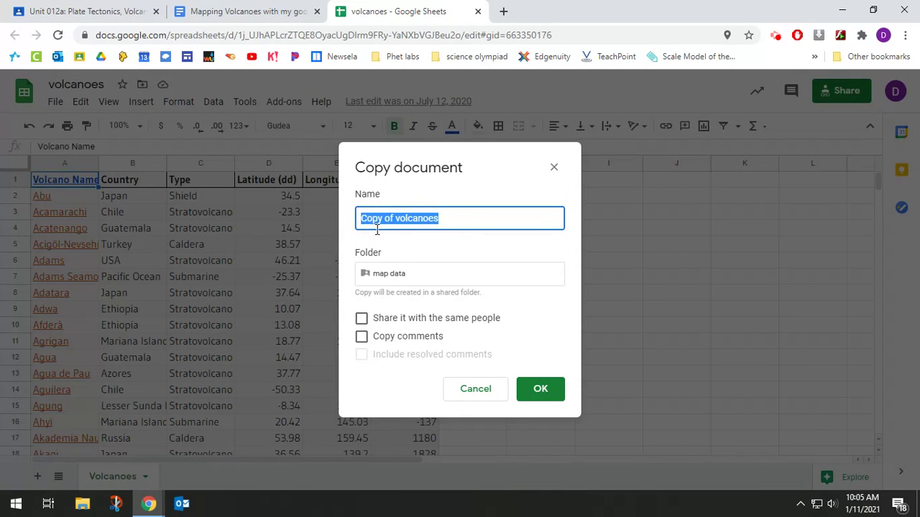
pyautogui.click(413, 277)
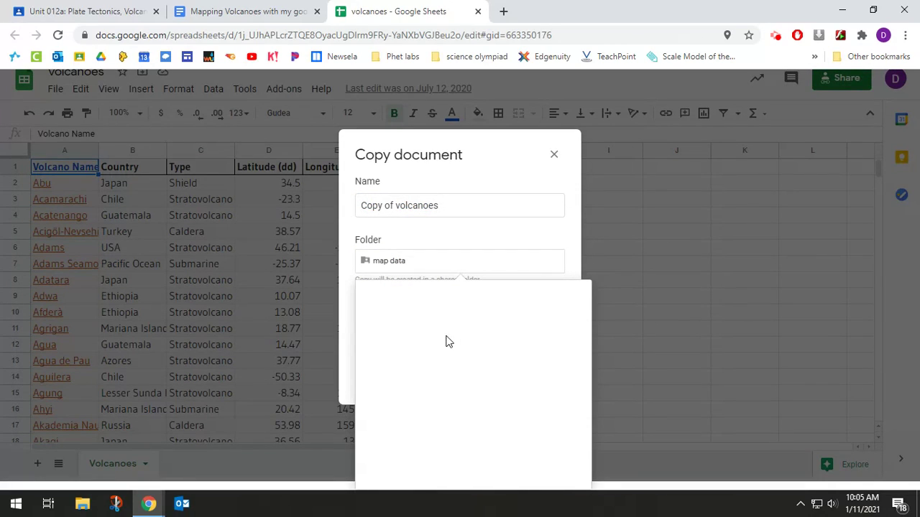
pyautogui.click(370, 296)
pyautogui.click(372, 297)
pyautogui.click(372, 297)
pyautogui.click(554, 468)
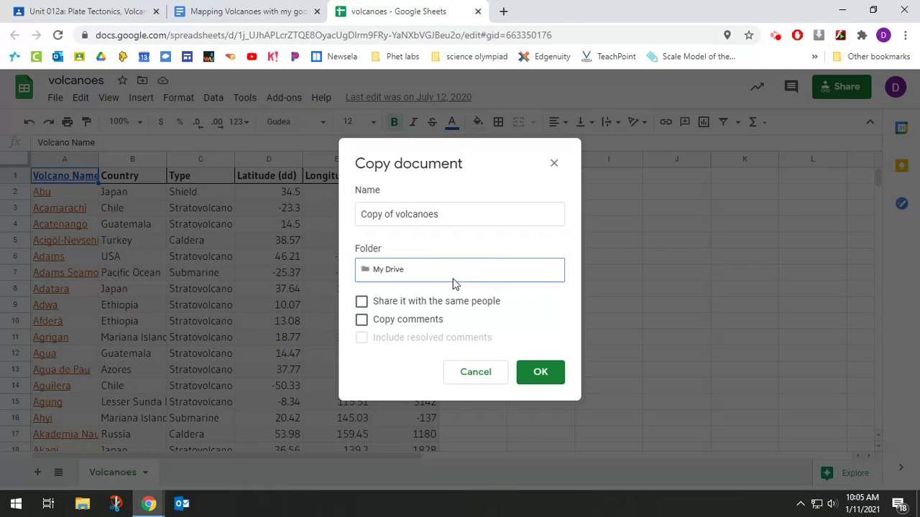
pyautogui.click(543, 373)
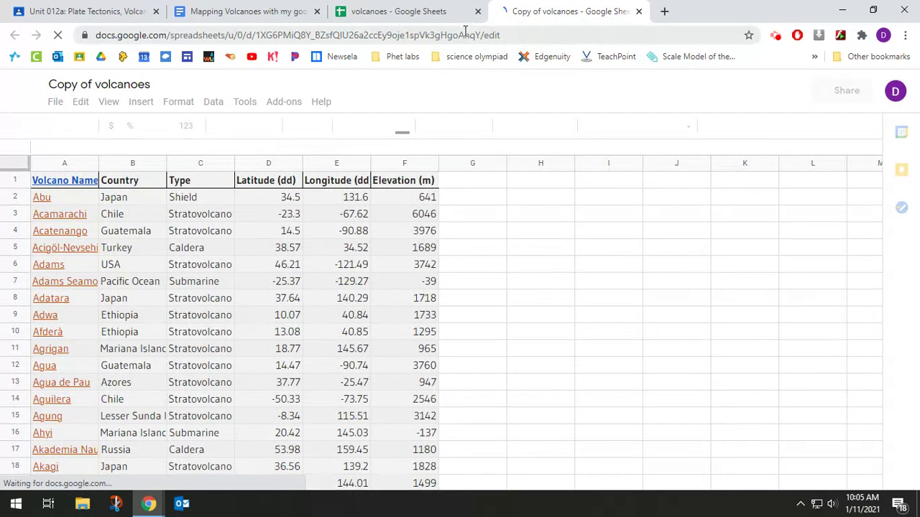
pyautogui.click(479, 13)
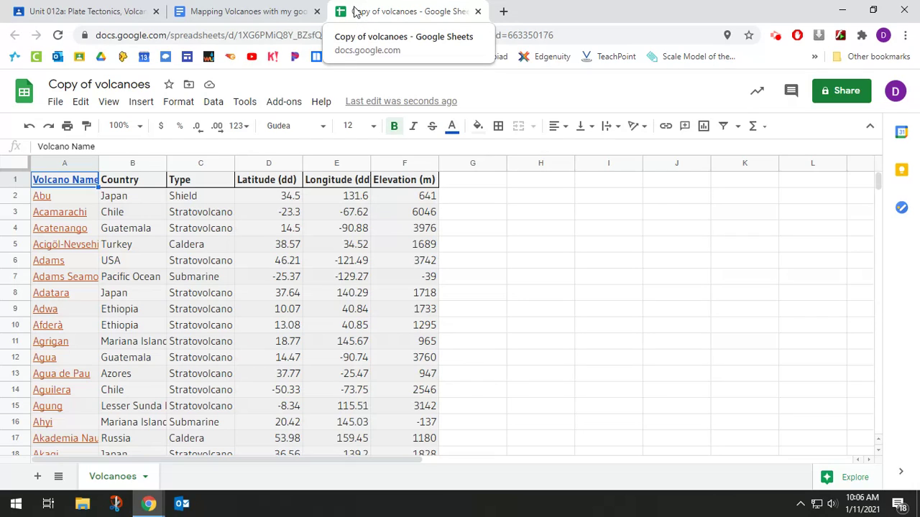
# Step: Open Google My Maps from the assignment's link in Google Classroom and create a new map
pyautogui.click(124, 13)
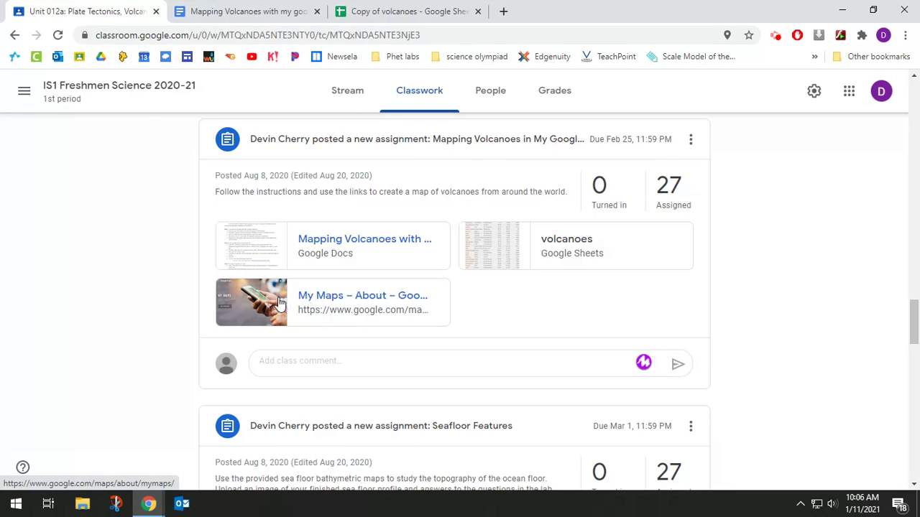
pyautogui.click(368, 306)
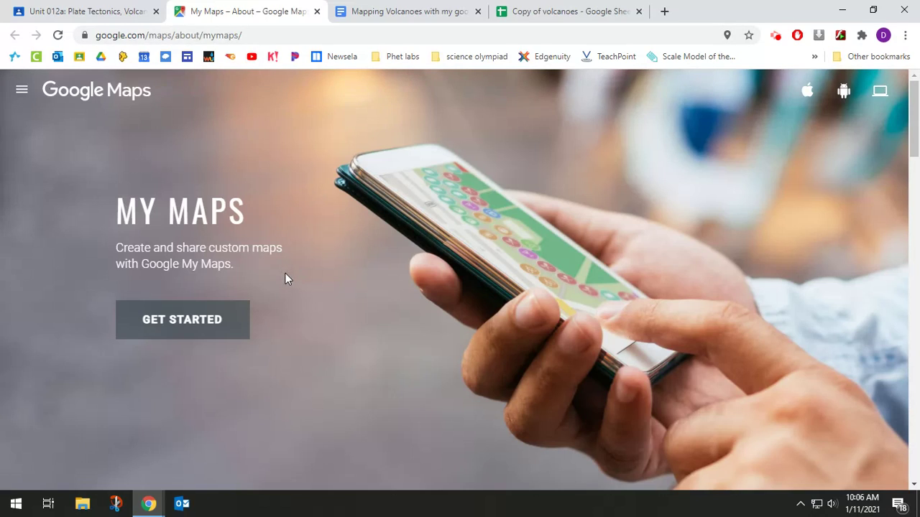
pyautogui.click(202, 324)
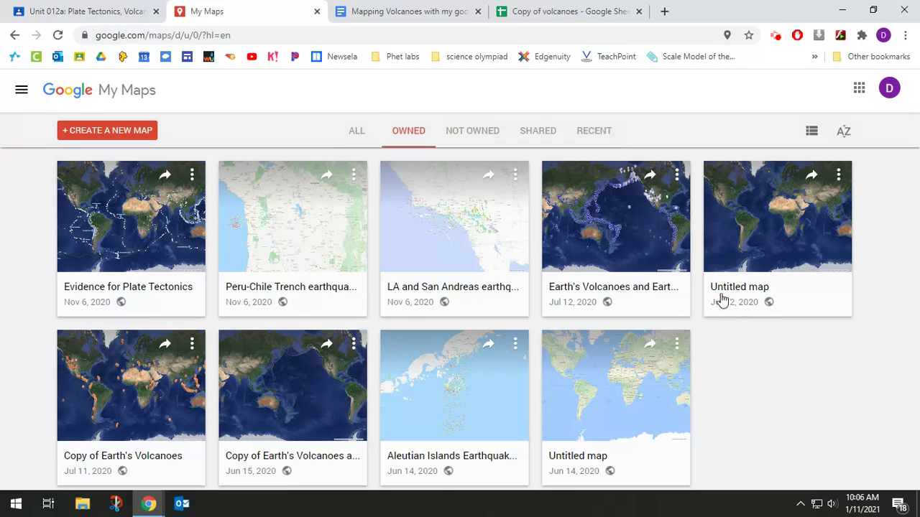
pyautogui.click(110, 131)
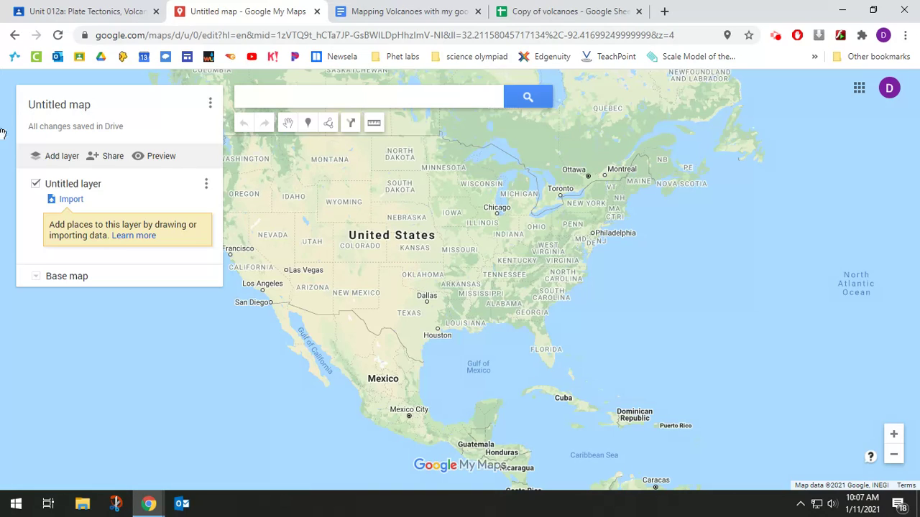
# Step: Title the map "Evidence for Plate Tectonics" and save the title
pyautogui.click(76, 108)
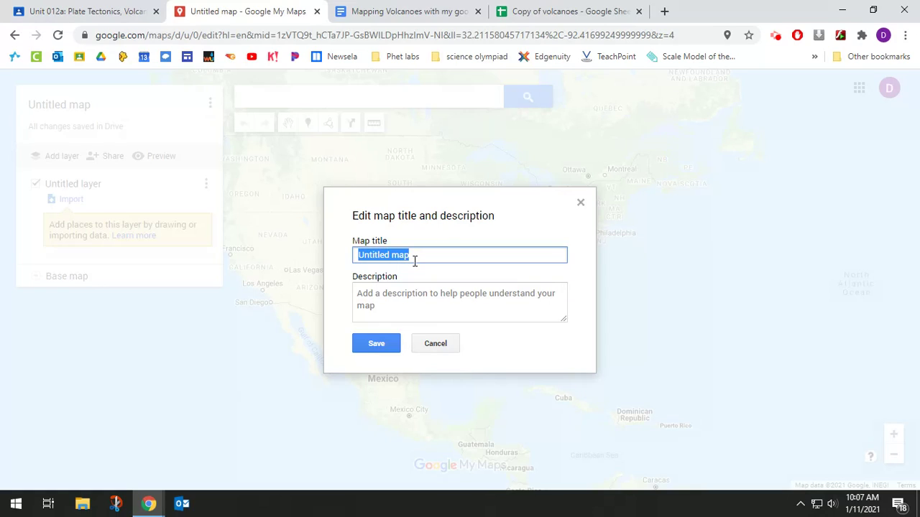
pyautogui.write('Evidenc')
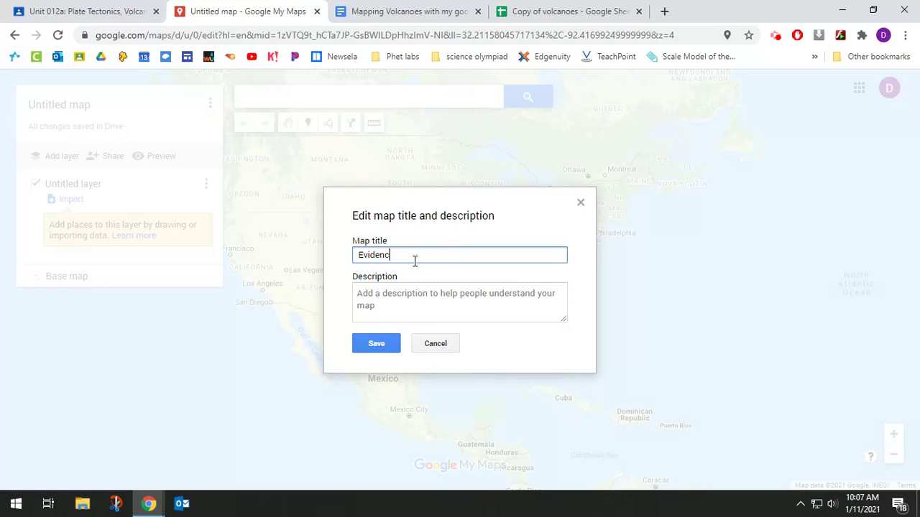
pyautogui.write('e for Plate Tectonics')
pyautogui.click(376, 345)
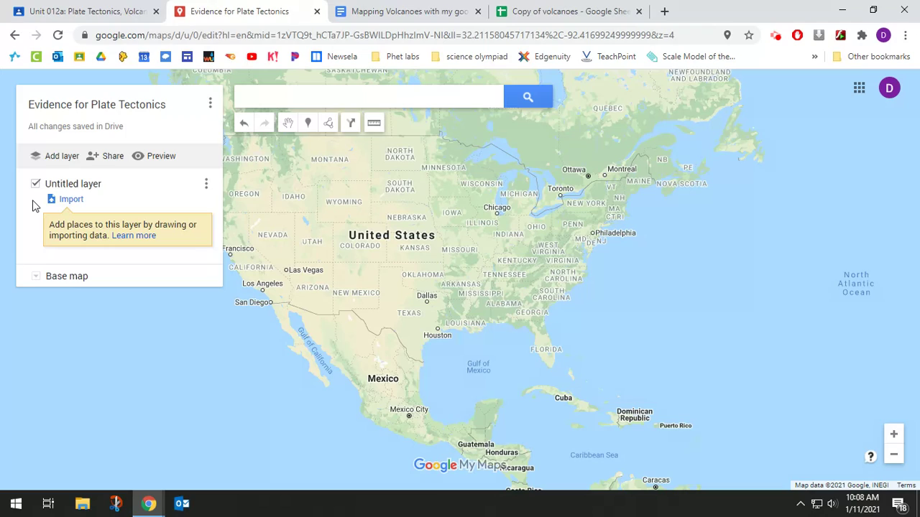
# Step: Rename the untitled layer as "Volcanoes"
pyautogui.click(104, 187)
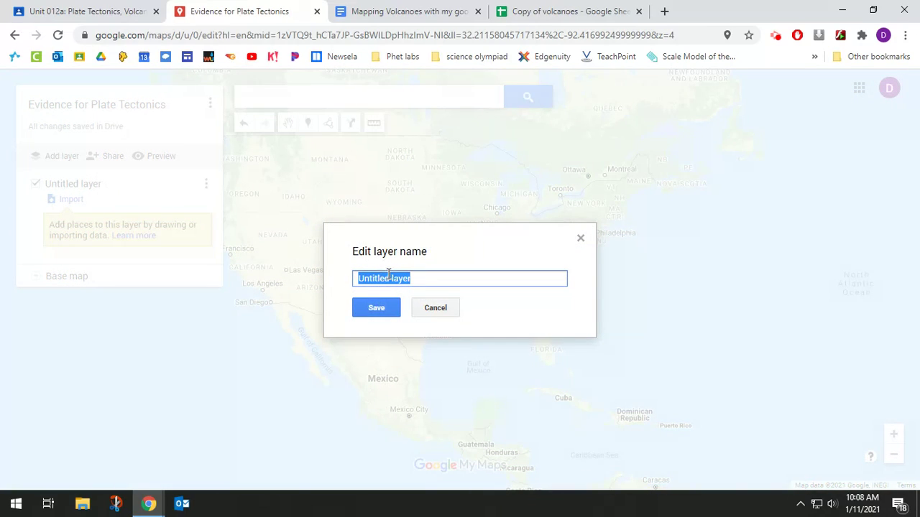
pyautogui.write('Volcanoes')
pyautogui.click(368, 311)
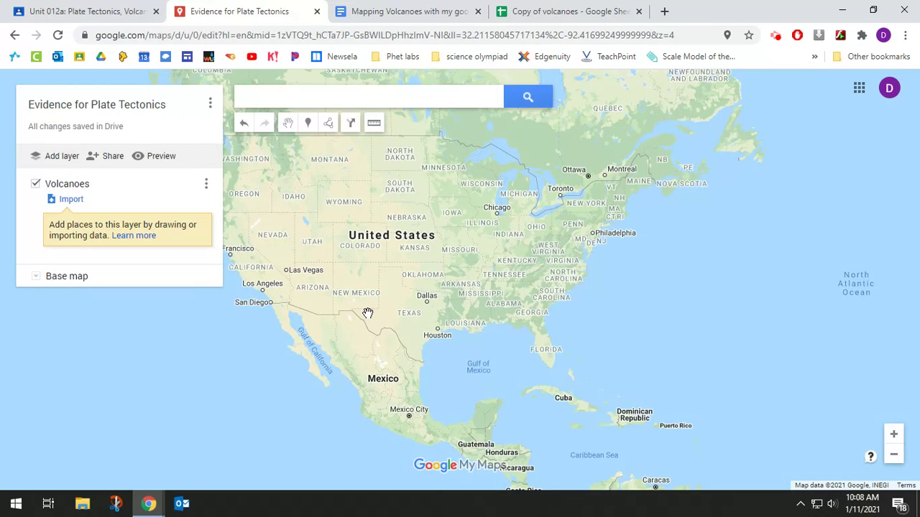
# Step: Choose "Copy of volcanoes" from the recent Google Drive files as the data to import into the Volcanoes layer
pyautogui.click(72, 201)
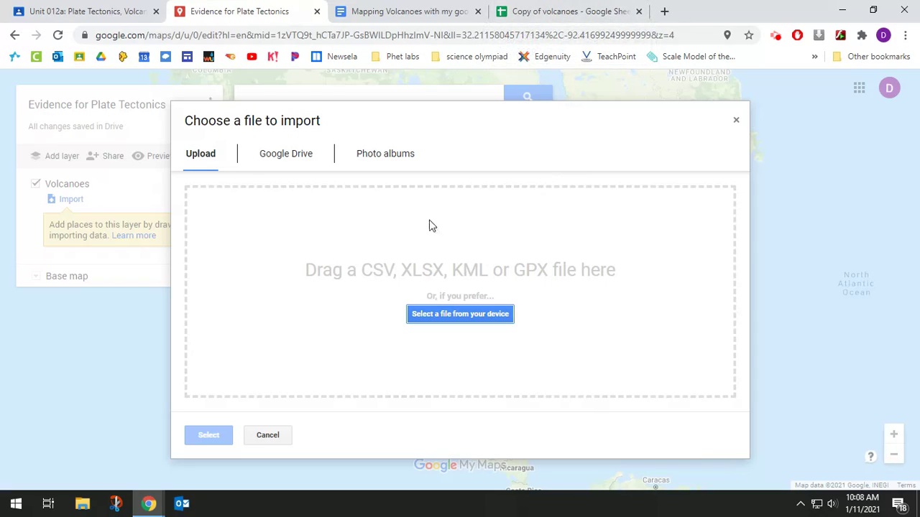
pyautogui.click(271, 169)
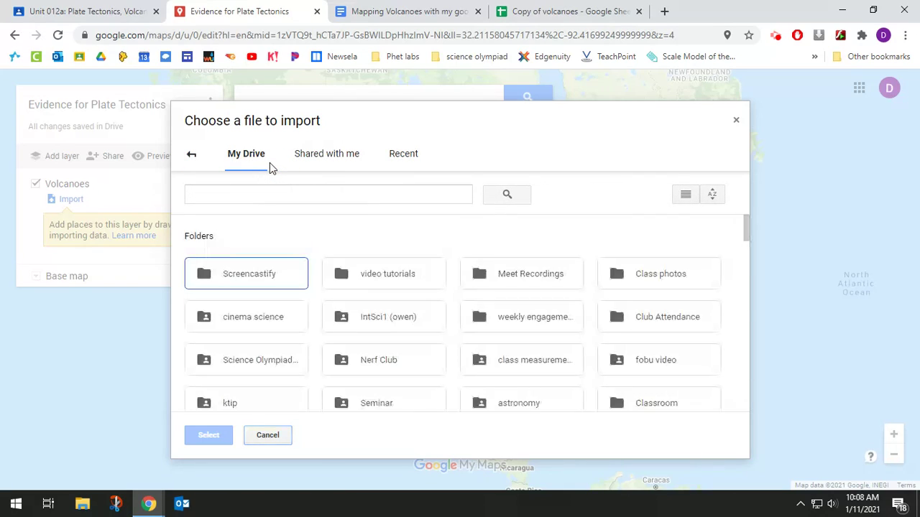
pyautogui.click(402, 155)
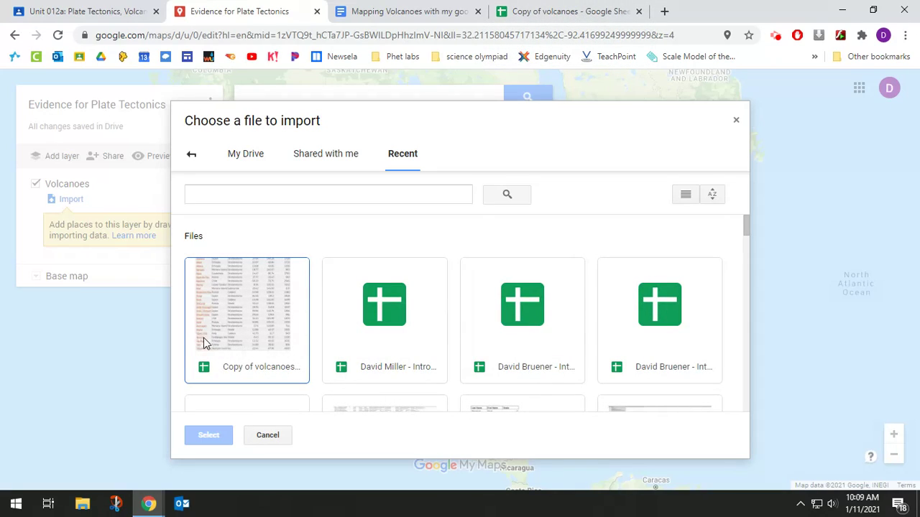
pyautogui.click(235, 343)
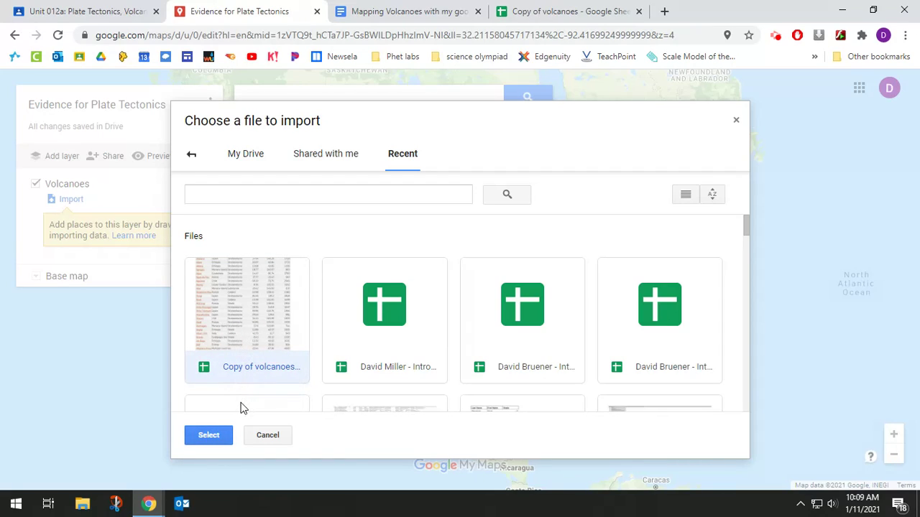
pyautogui.click(213, 436)
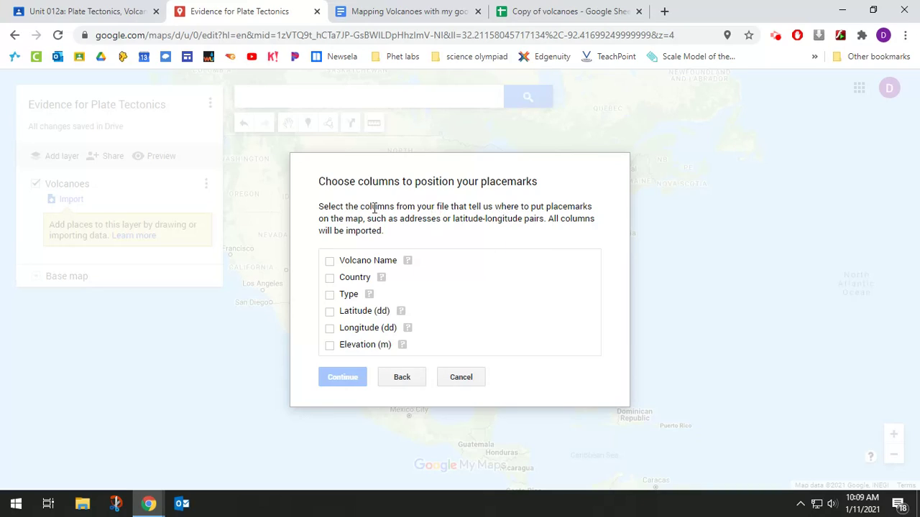
# Step: Examine the Latitude (dd) and Longitude (dd) columns in the Copy of volcanoes spreadsheet, and return to the map's import dialog
pyautogui.click(539, 10)
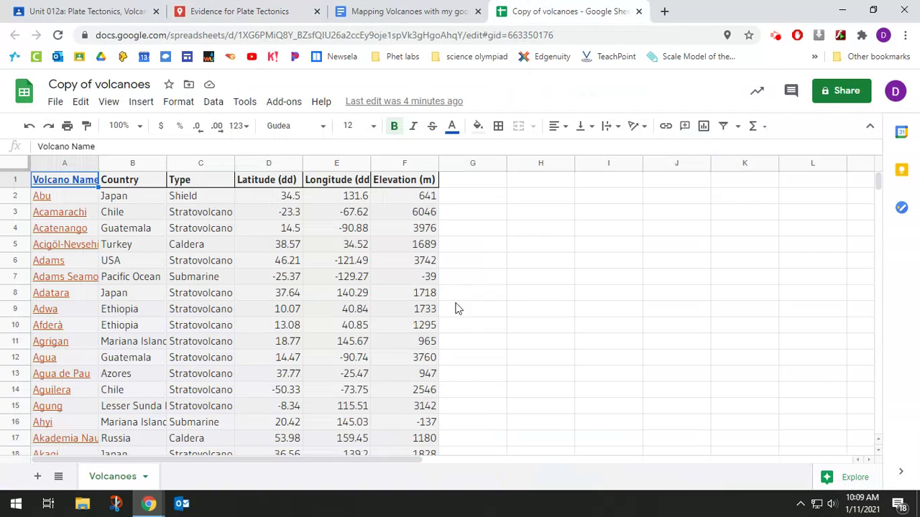
pyautogui.click(263, 195)
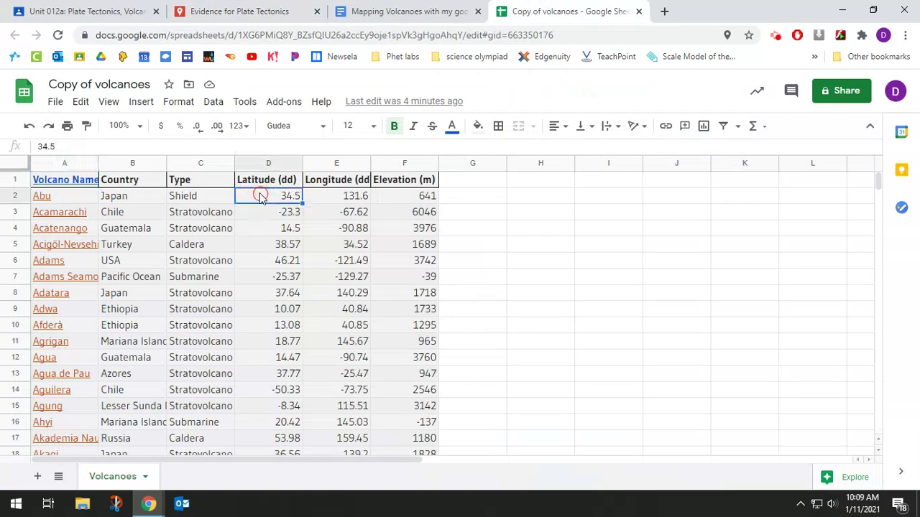
pyautogui.click(334, 202)
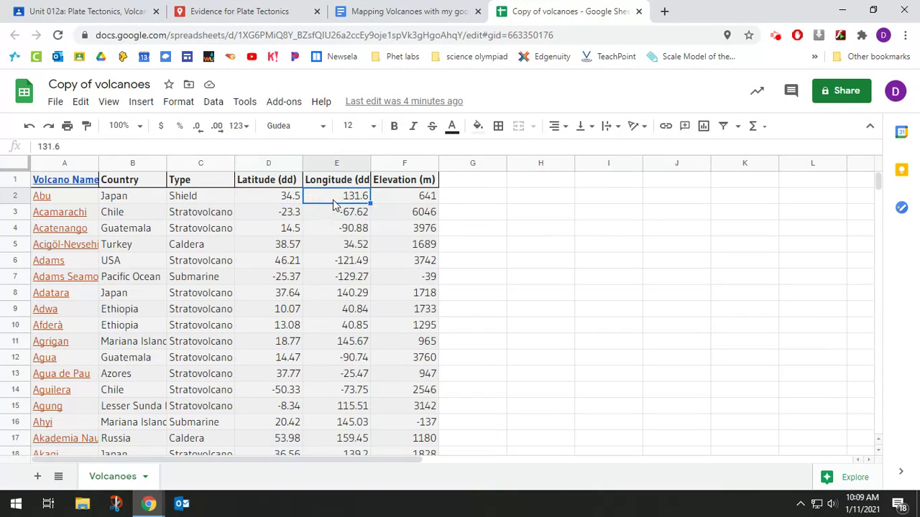
pyautogui.click(229, 5)
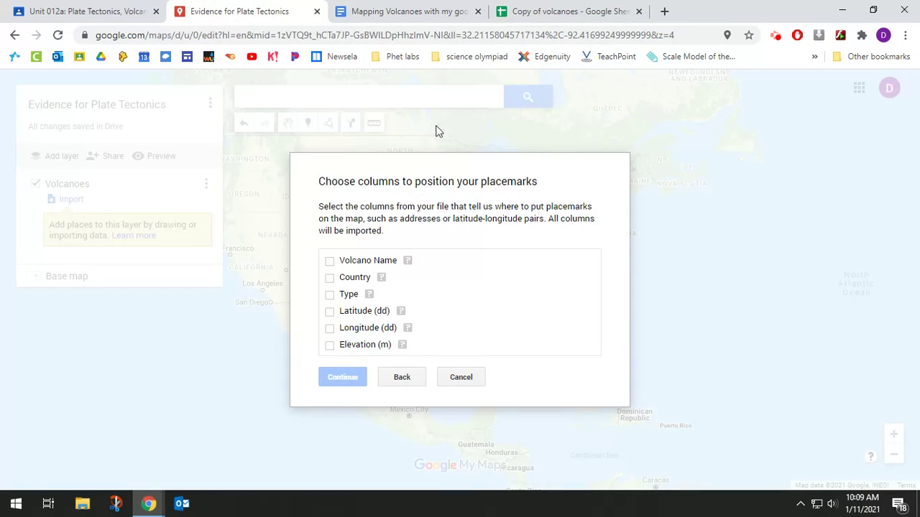
# Step: Position the placemarks using Latitude (dd) as latitude and Longitude (dd) as longitude, checking those columns against the Copy of volcanoes spreadsheet
pyautogui.click(567, 13)
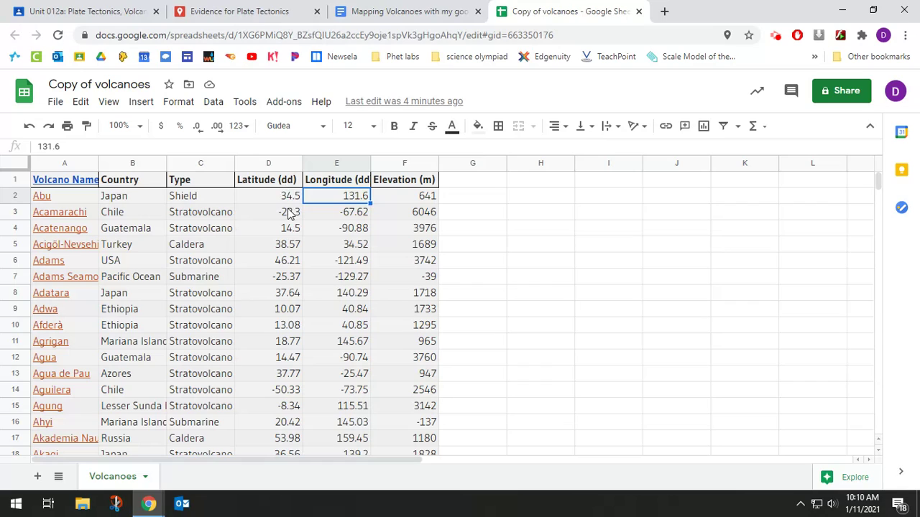
pyautogui.click(302, 21)
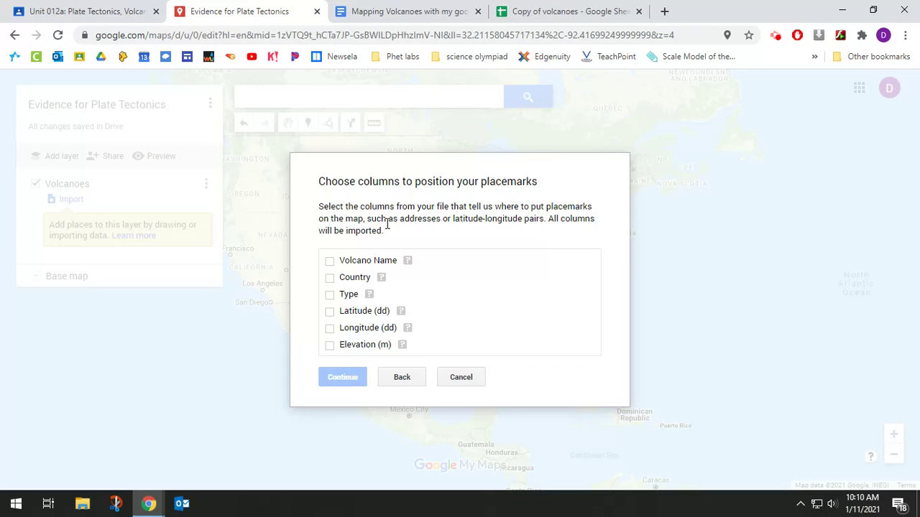
pyautogui.click(331, 315)
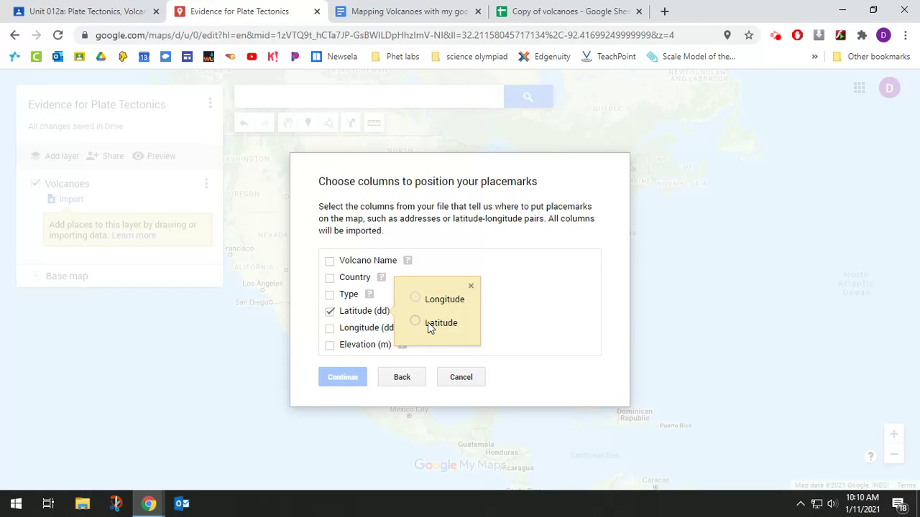
pyautogui.click(428, 327)
pyautogui.click(331, 329)
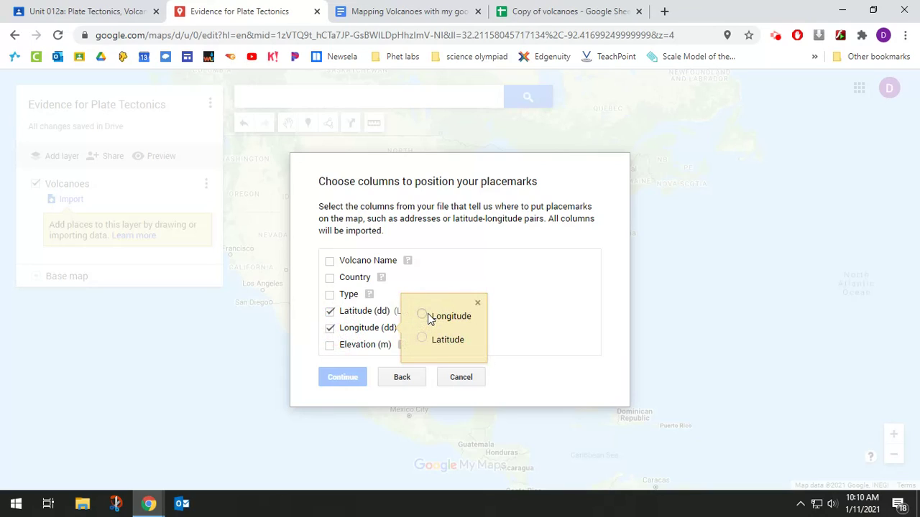
pyautogui.click(423, 316)
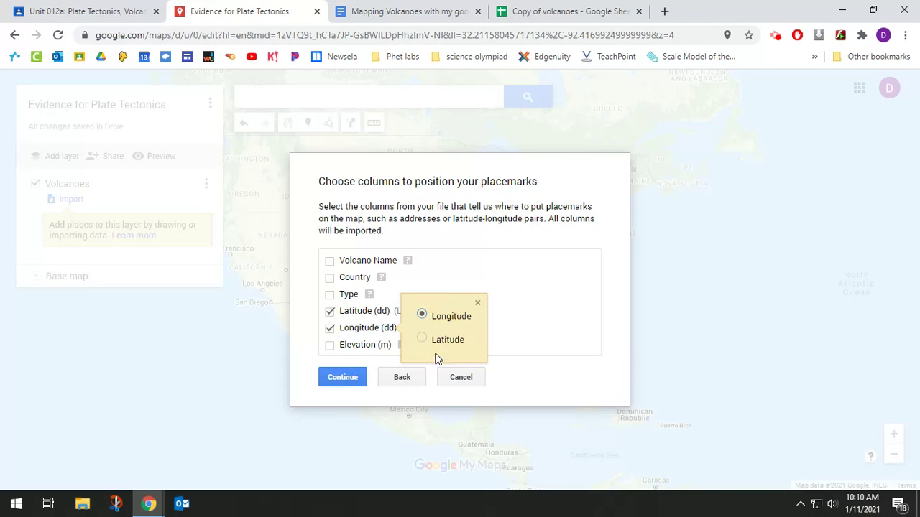
pyautogui.click(521, 375)
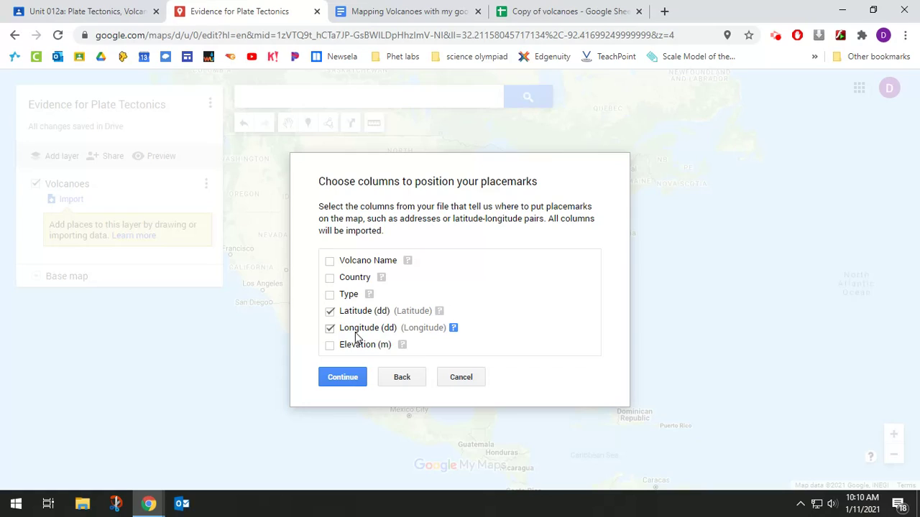
pyautogui.click(352, 381)
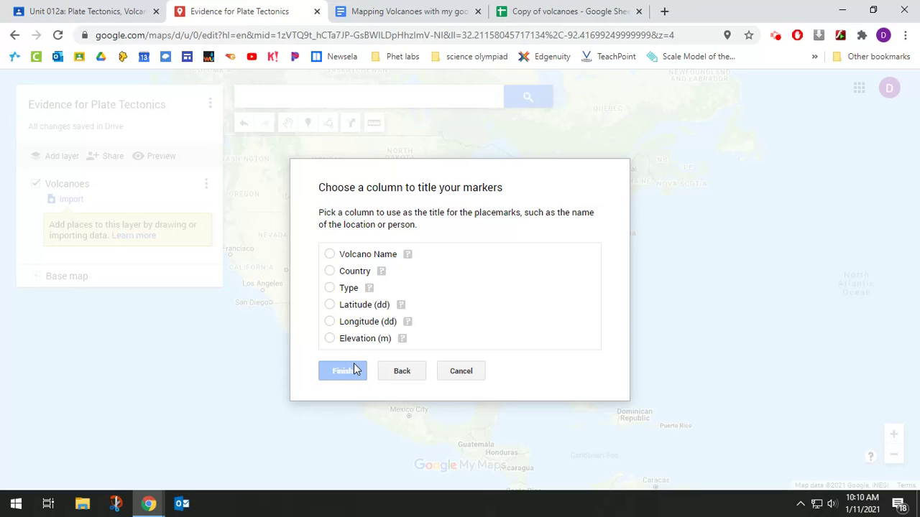
# Step: Title the markers by the Volcano Name column and finish importing the data into the Volcanoes layer
pyautogui.click(342, 259)
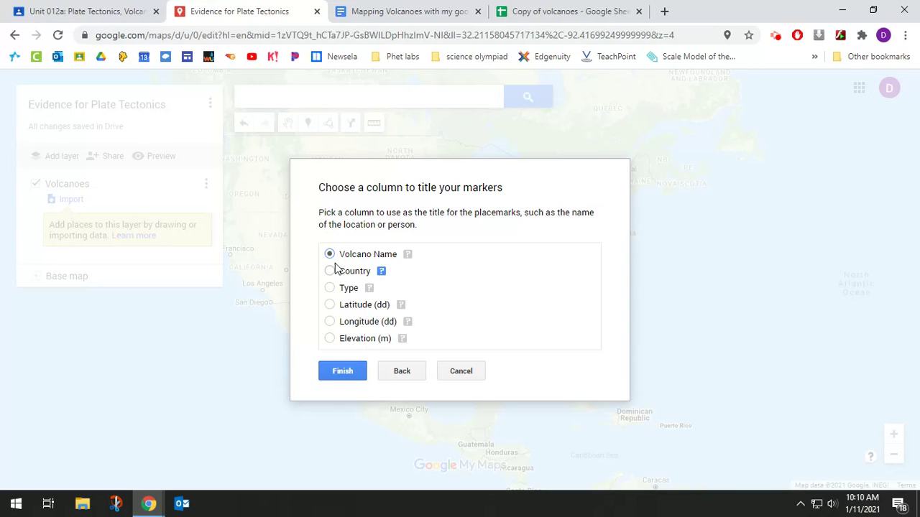
pyautogui.click(359, 378)
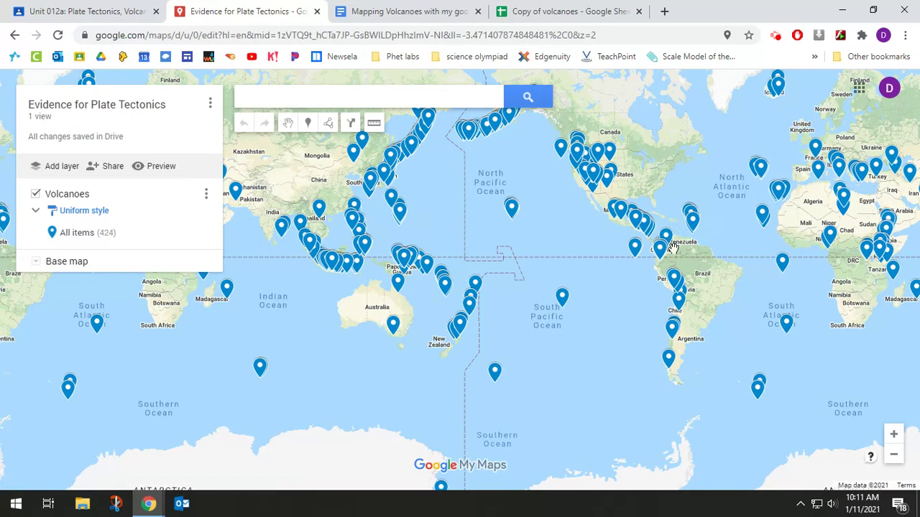
# Step: View the details of the Loihi volcano marker in the North Pacific, and close them
pyautogui.click(510, 208)
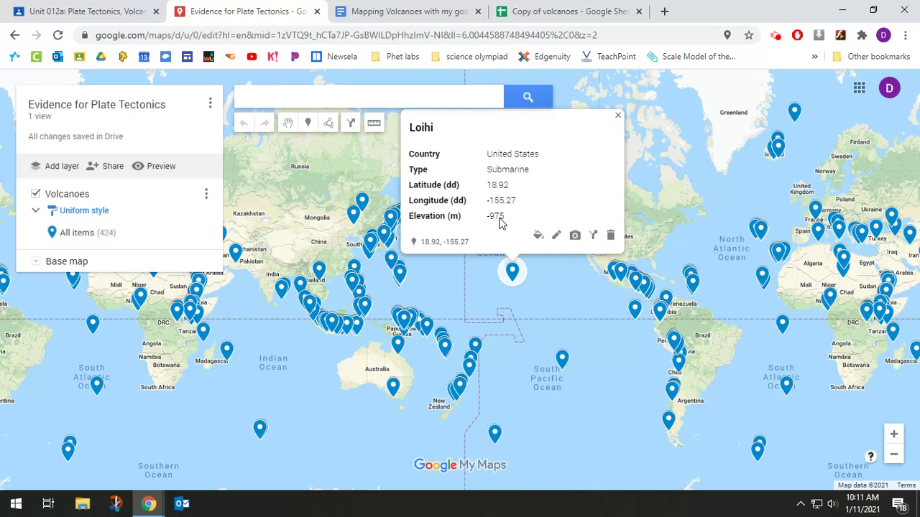
pyautogui.click(618, 116)
pyautogui.moveTo(518, 240); pyautogui.dragTo(497, 242)
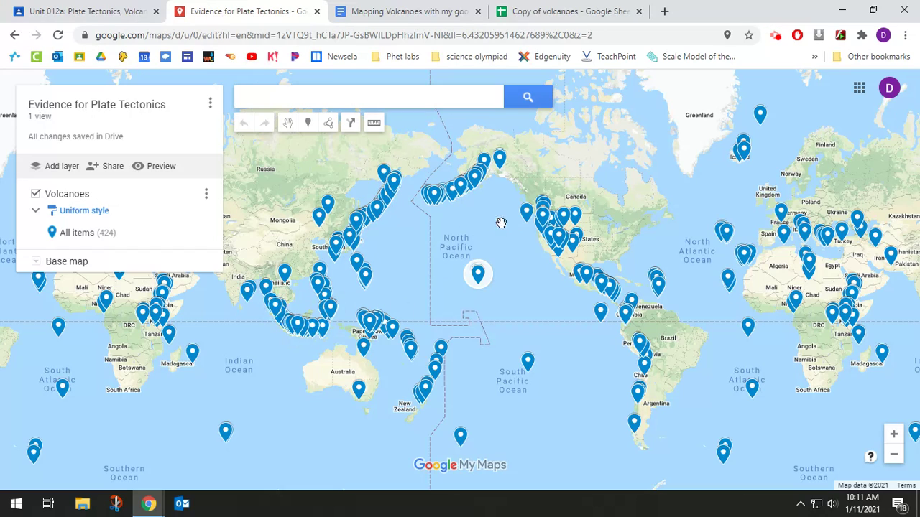
# Step: Examine the distribution of volcano markers around the Pacific, from Alaska and eastern Asia to the Americas
pyautogui.scroll(1, 600, 256)
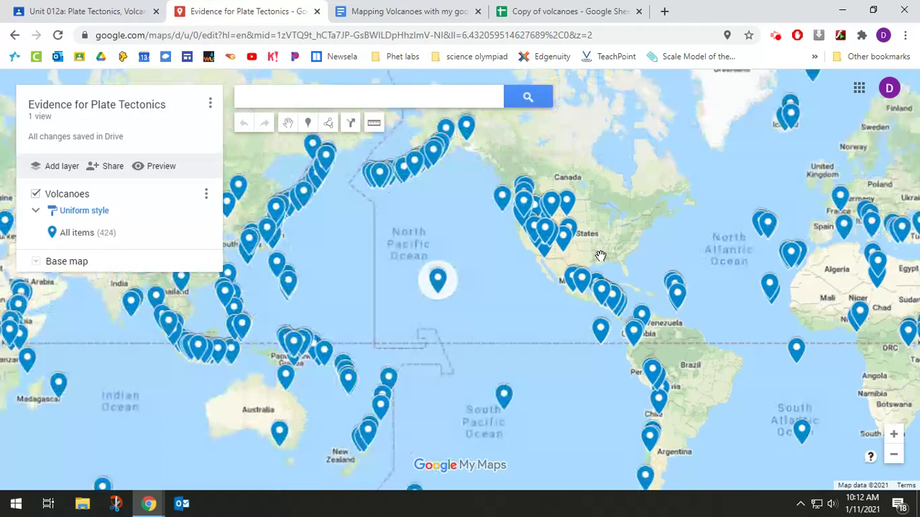
pyautogui.scroll(2, 600, 256)
pyautogui.click(505, 171)
pyautogui.moveTo(505, 171); pyautogui.dragTo(590, 343)
pyautogui.moveTo(393, 259); pyautogui.dragTo(560, 374)
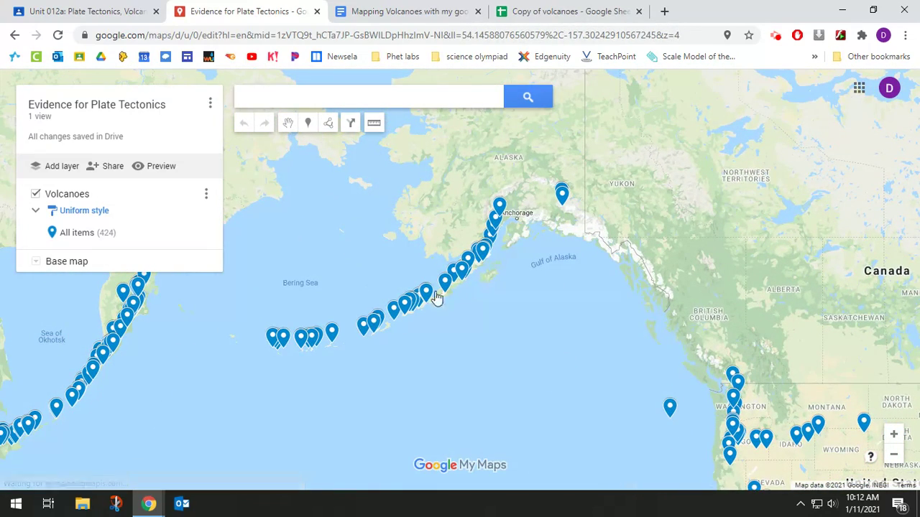
pyautogui.moveTo(345, 396); pyautogui.dragTo(519, 339)
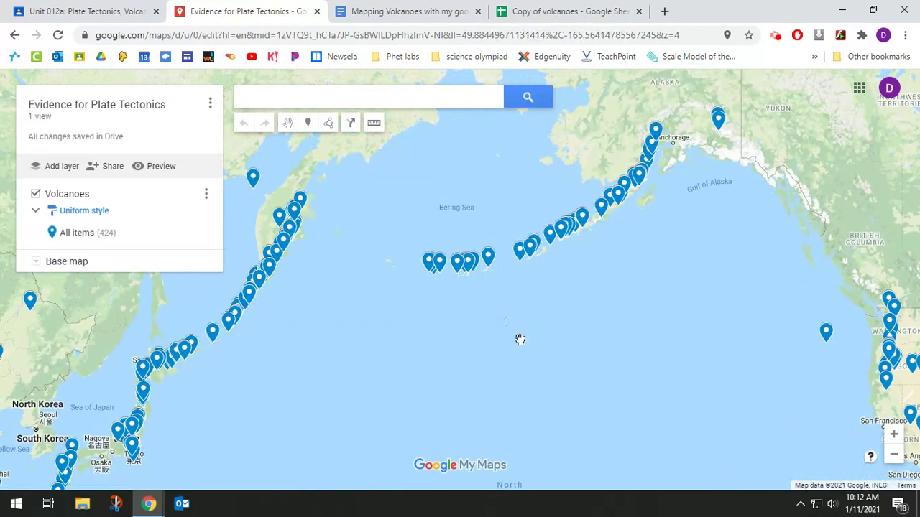
pyautogui.scroll(-3, 567, 370)
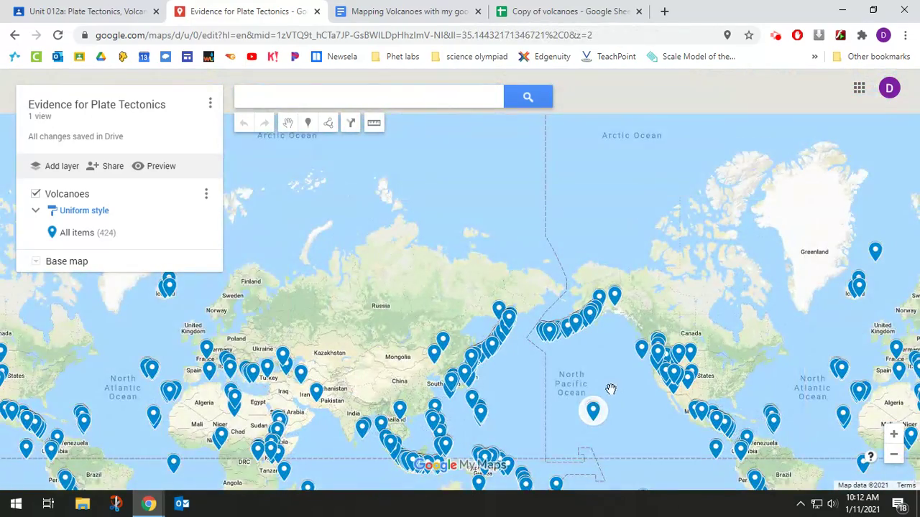
pyautogui.moveTo(610, 388); pyautogui.dragTo(530, 395)
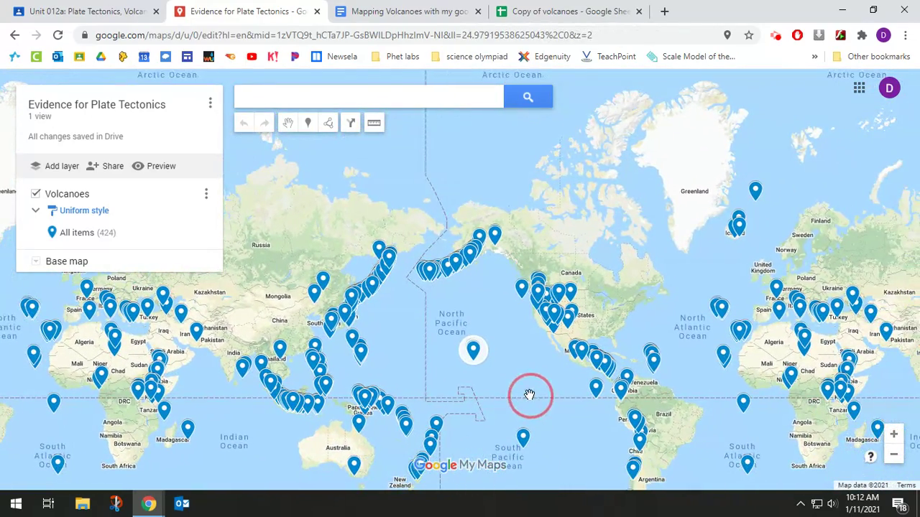
pyautogui.moveTo(258, 238); pyautogui.dragTo(298, 247)
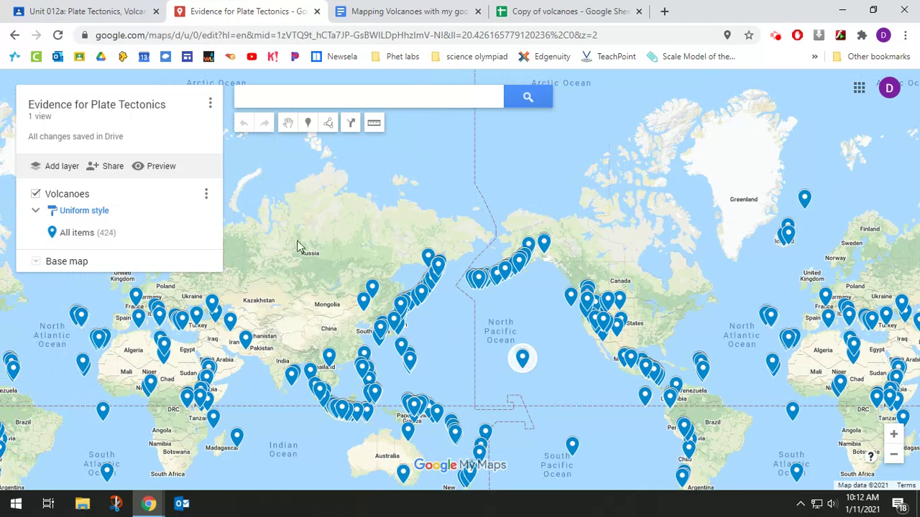
pyautogui.click(618, 374)
pyautogui.moveTo(618, 373); pyautogui.dragTo(530, 357)
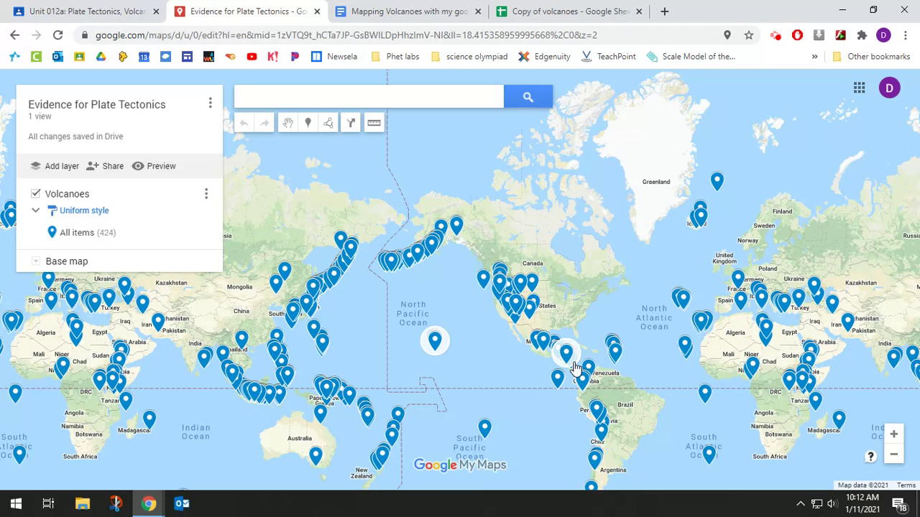
pyautogui.moveTo(658, 271); pyautogui.dragTo(608, 246)
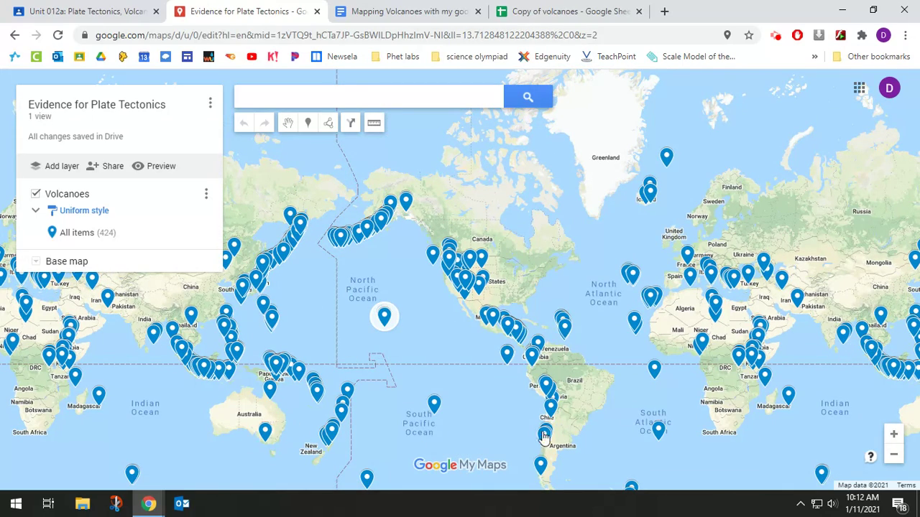
pyautogui.moveTo(553, 215); pyautogui.dragTo(594, 202)
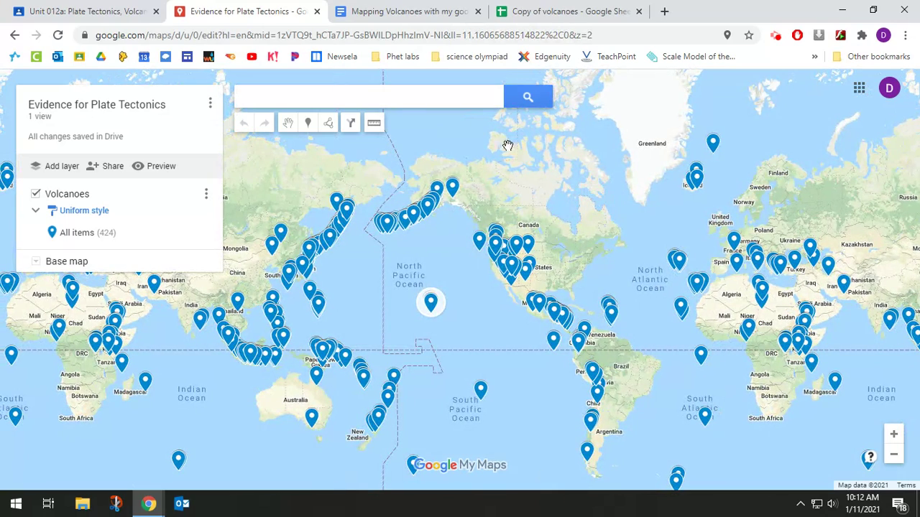
pyautogui.moveTo(470, 309); pyautogui.dragTo(480, 308)
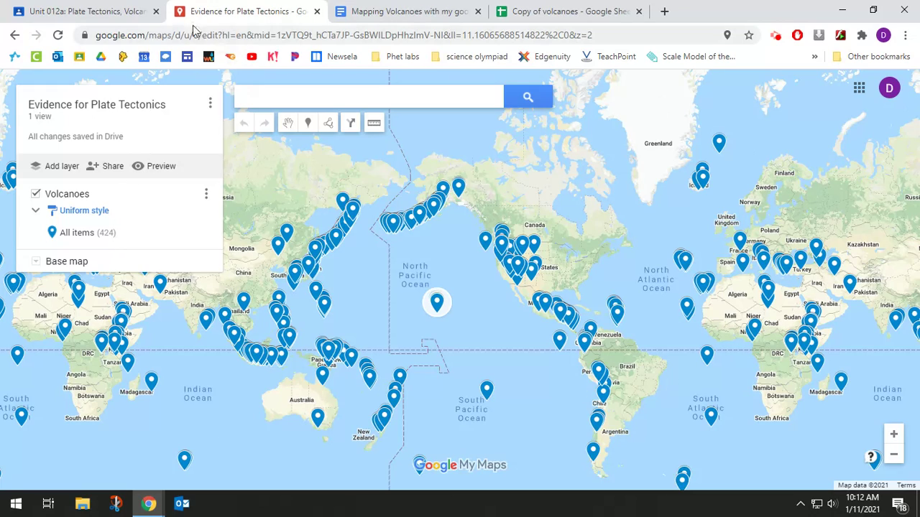
# Step: Check the Mapping Volcanoes assignment in Google Classroom and the columns of the Copy of volcanoes spreadsheet, and return to the map
pyautogui.click(144, 18)
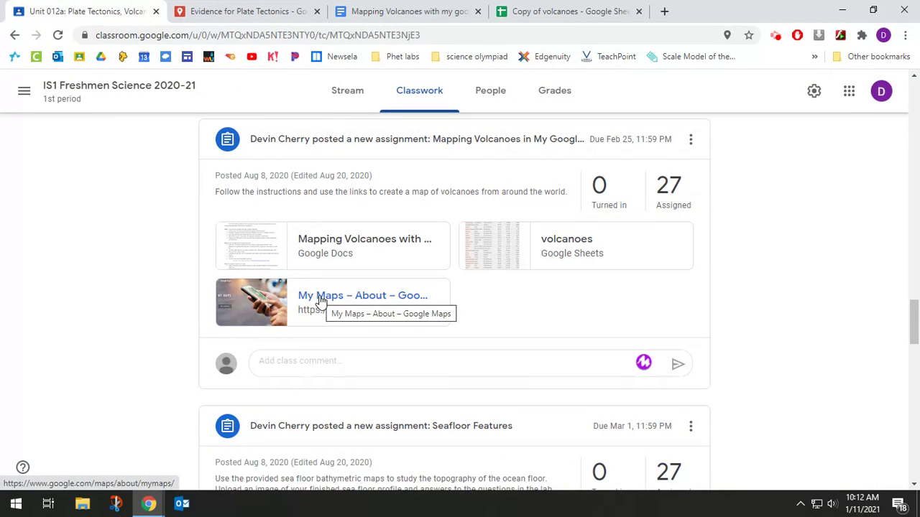
pyautogui.click(244, 10)
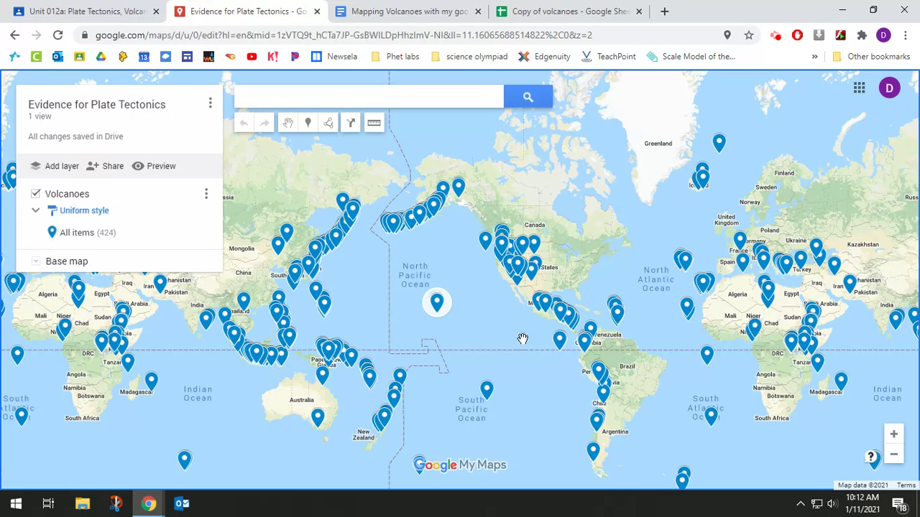
pyautogui.click(596, 11)
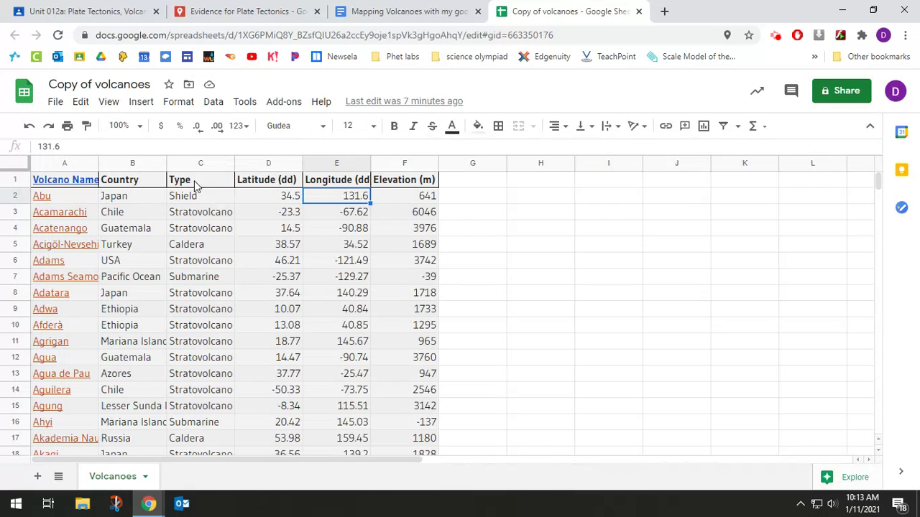
pyautogui.moveTo(61, 190)
pyautogui.click(279, 14)
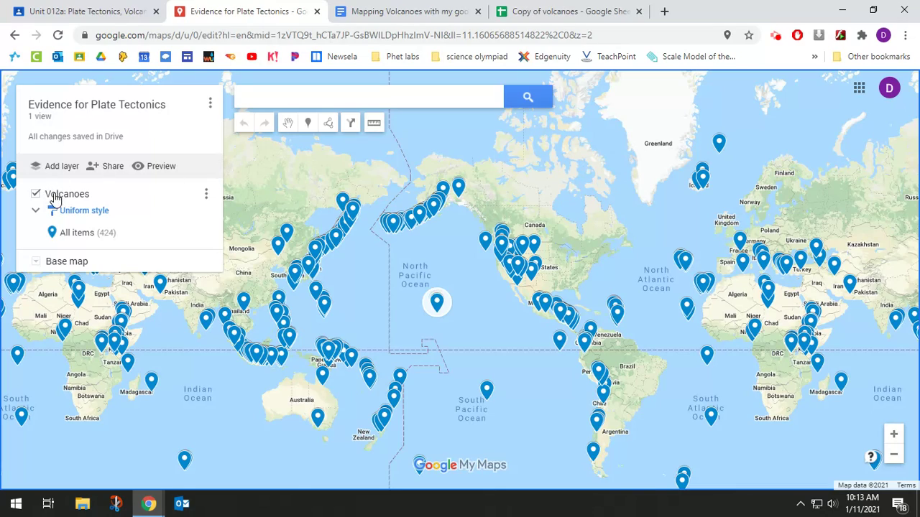
# Step: Group the places in the Volcanoes layer by the Type data column, and close the style settings
pyautogui.click(69, 217)
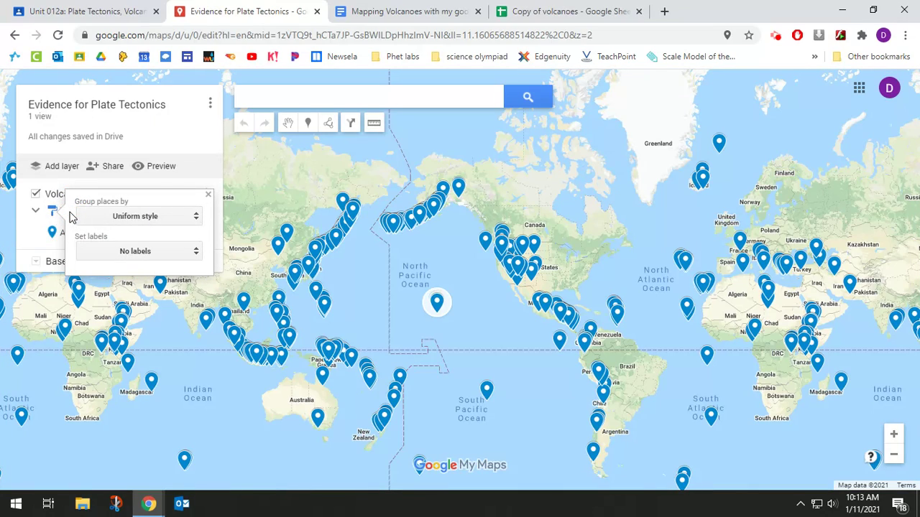
pyautogui.click(119, 221)
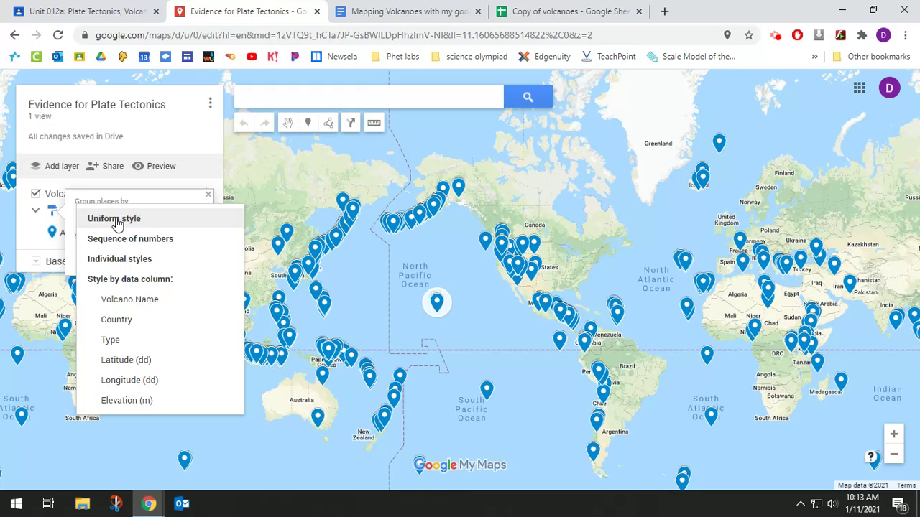
pyautogui.click(126, 345)
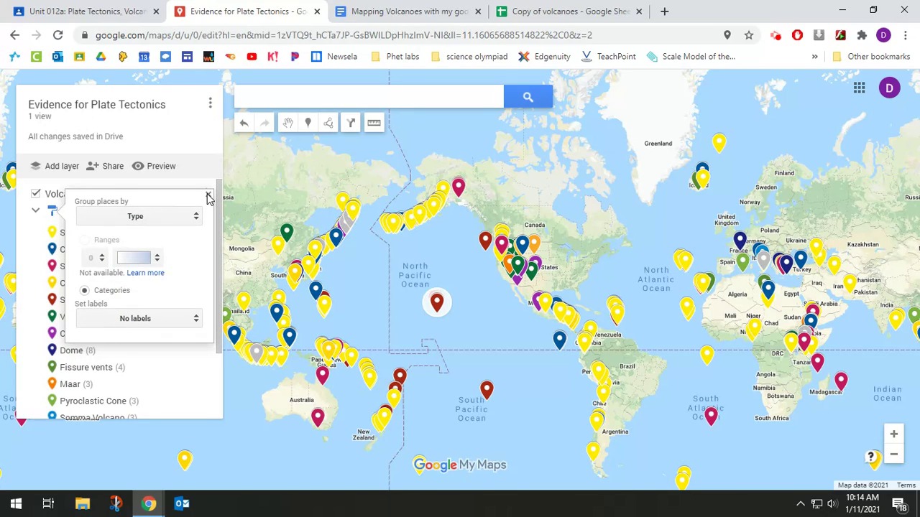
pyautogui.click(208, 197)
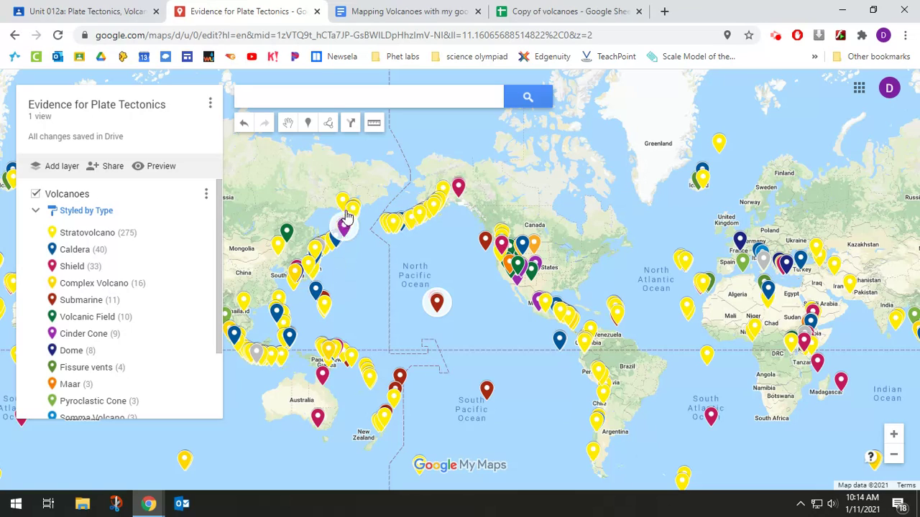
# Step: Examine the volcano types in the Volcanoes layer's legend and the spread of their coloured markers across the Pacific
pyautogui.scroll(1, 529, 284)
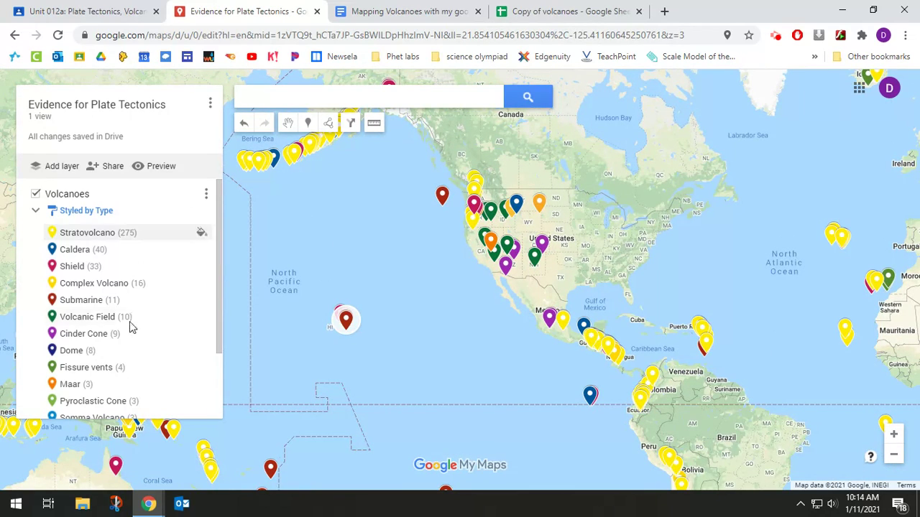
pyautogui.scroll(-2, 141, 289)
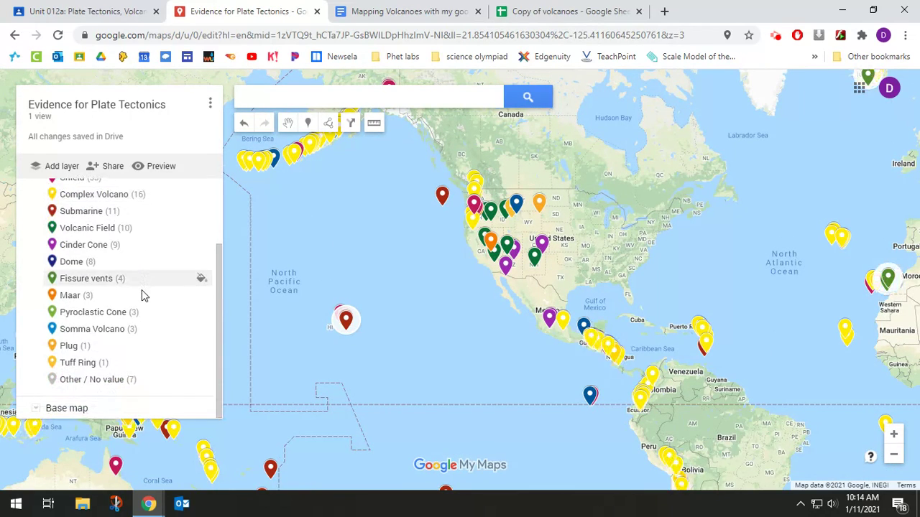
pyautogui.scroll(2, 176, 379)
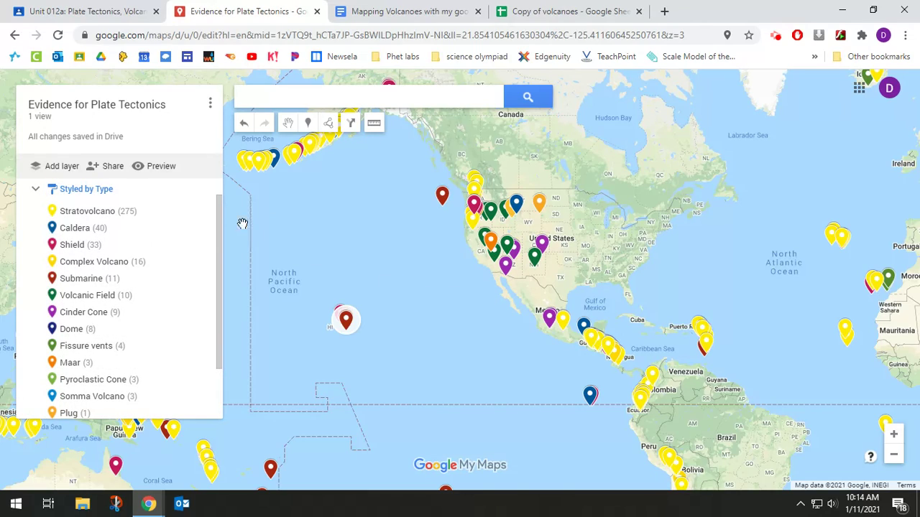
pyautogui.scroll(-1, 343, 263)
pyautogui.scroll(-1, 495, 296)
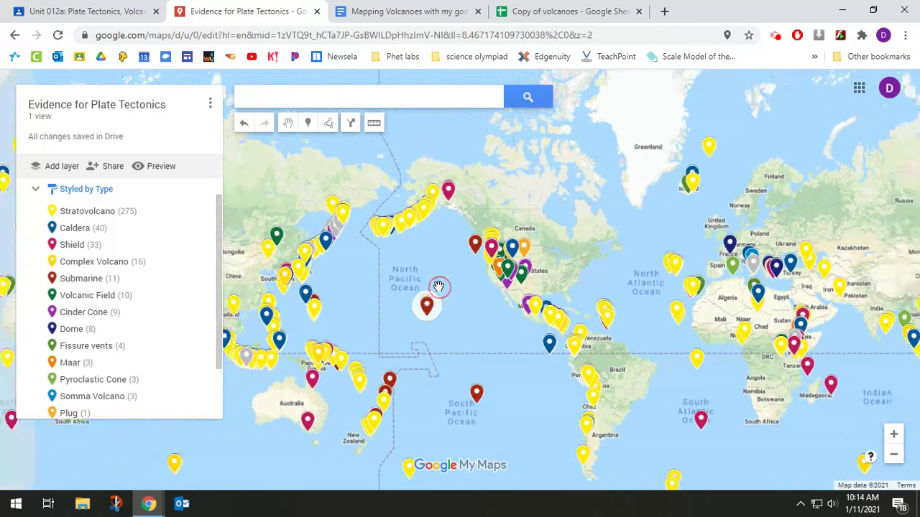
pyautogui.moveTo(485, 280); pyautogui.dragTo(555, 242)
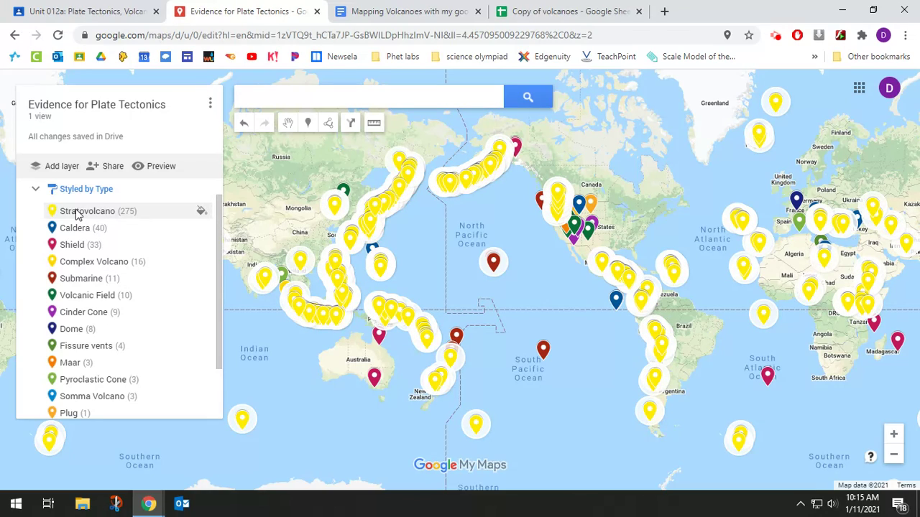
# Step: Style the Stratovolcano category in dark red with the starburst explosion icon from the Crisis set, and close its style settings
pyautogui.click(201, 211)
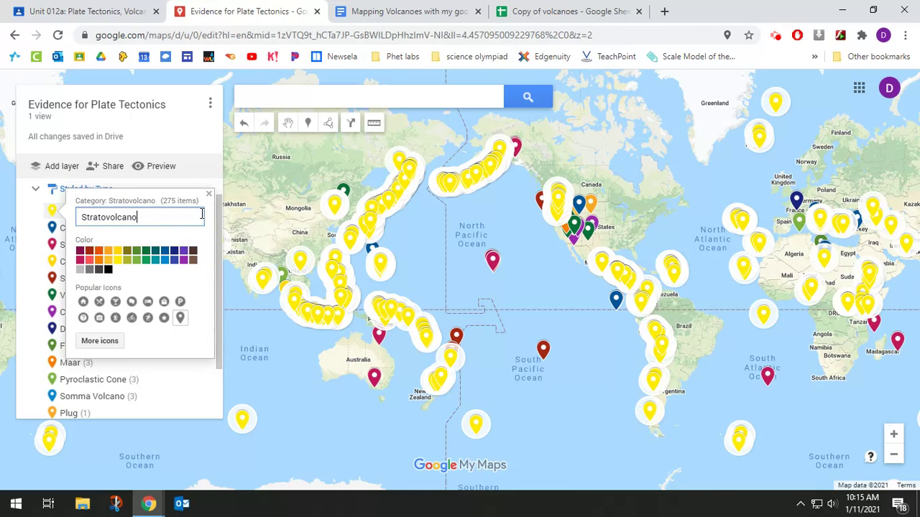
pyautogui.click(87, 252)
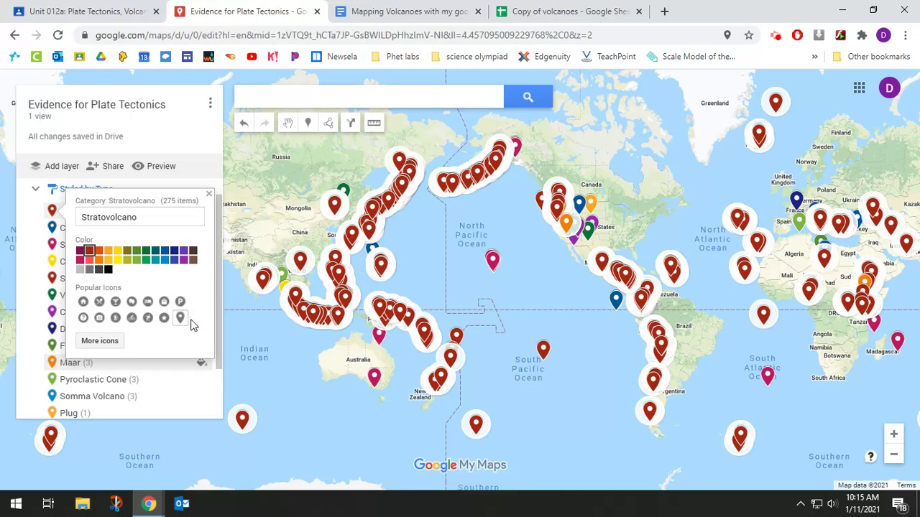
pyautogui.click(112, 342)
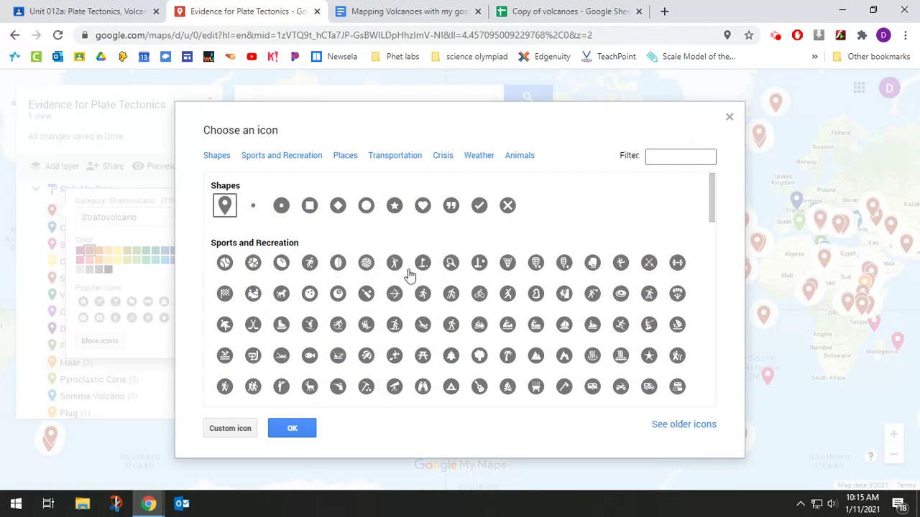
pyautogui.scroll(-2, 395, 333)
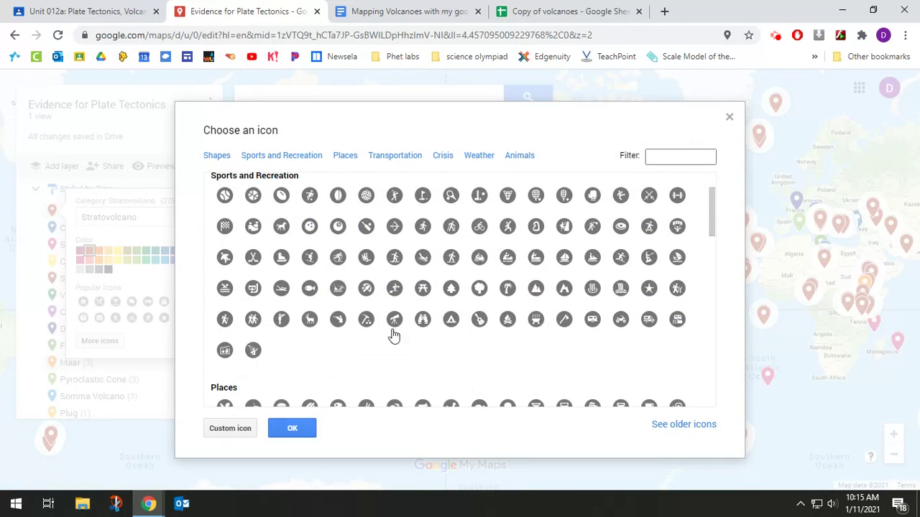
pyautogui.scroll(-3, 394, 333)
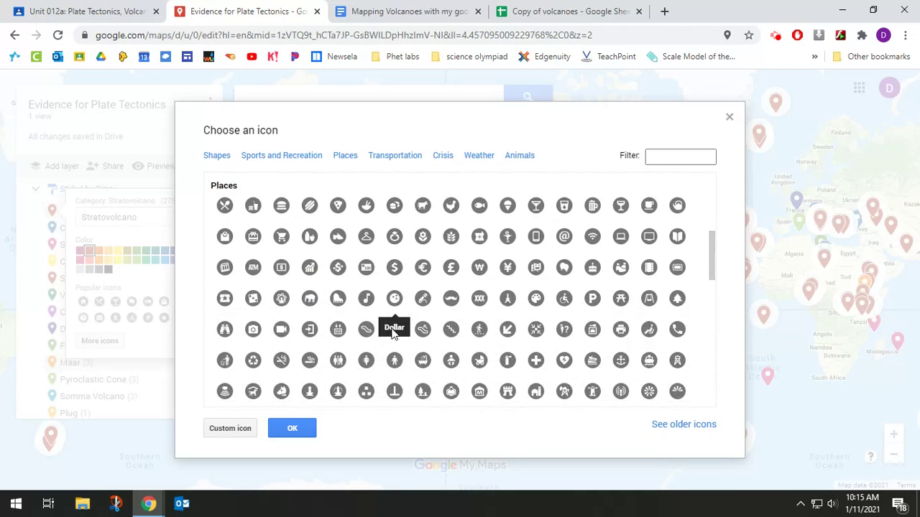
pyautogui.scroll(-5, 415, 370)
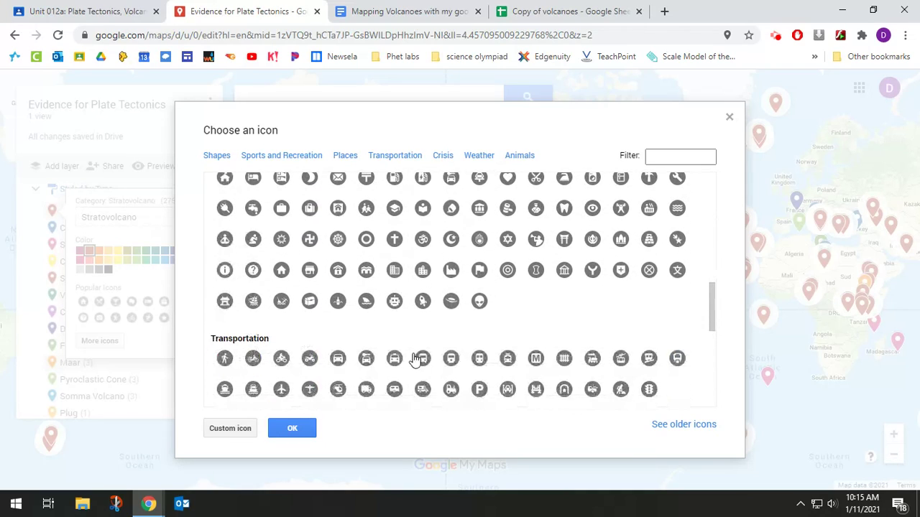
pyautogui.scroll(-1, 416, 356)
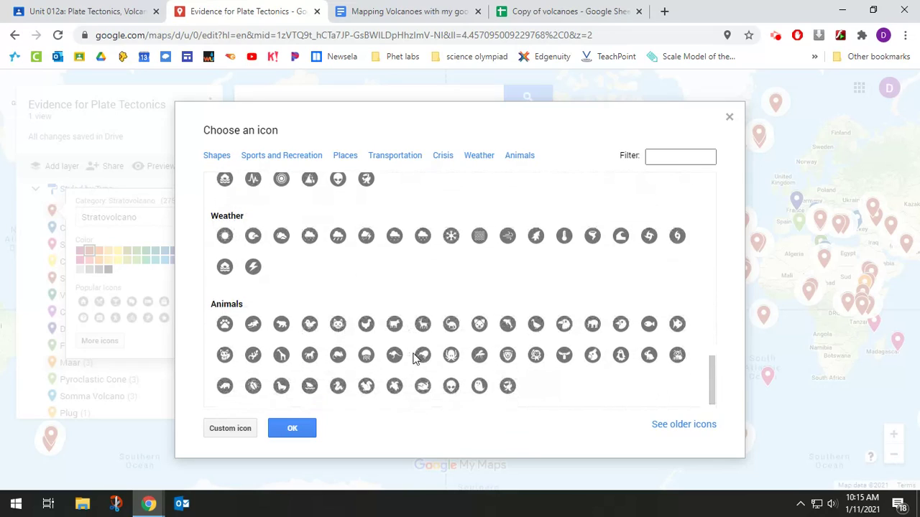
pyautogui.scroll(3, 421, 331)
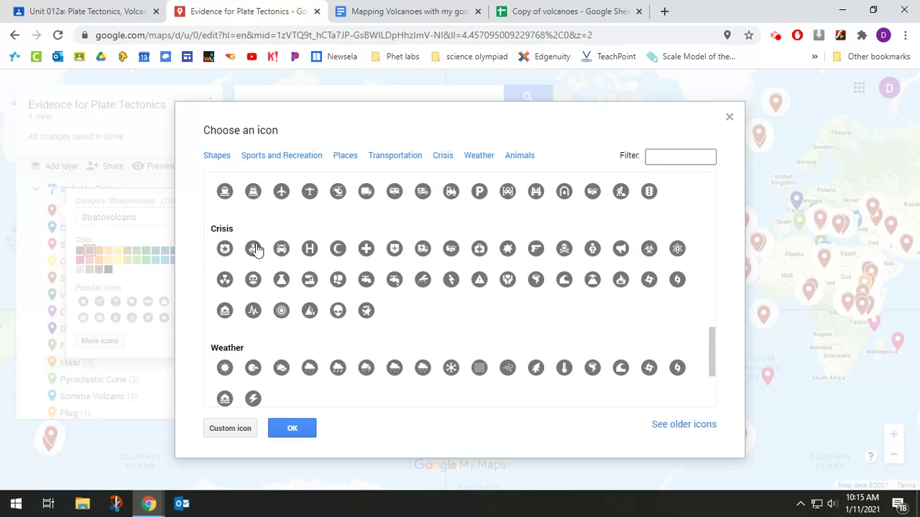
pyautogui.click(508, 250)
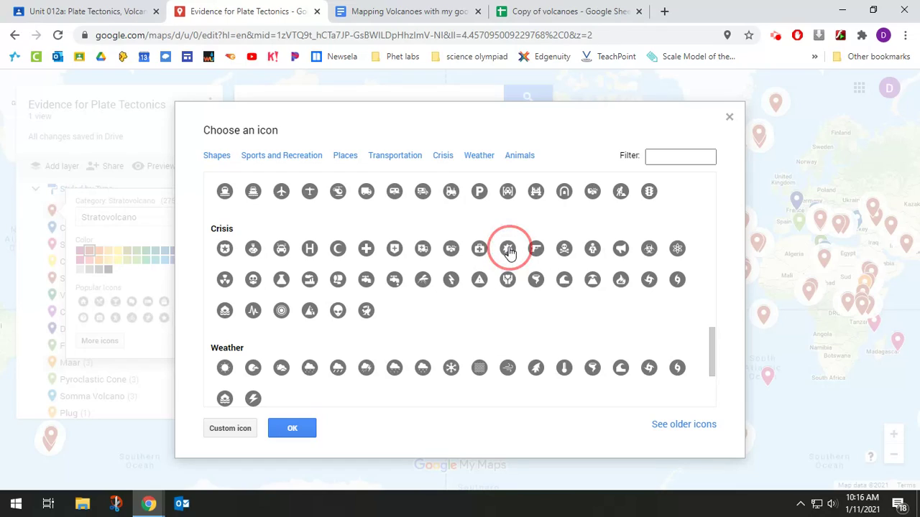
pyautogui.click(312, 430)
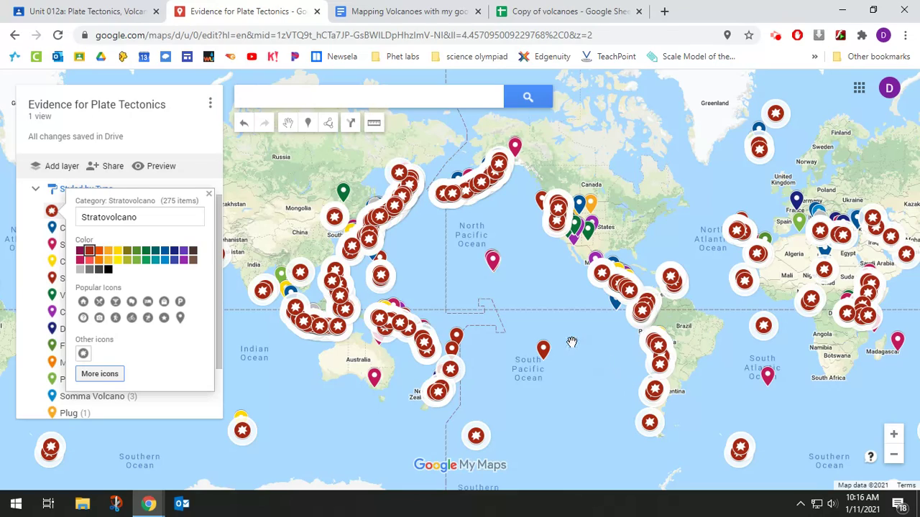
pyautogui.click(209, 194)
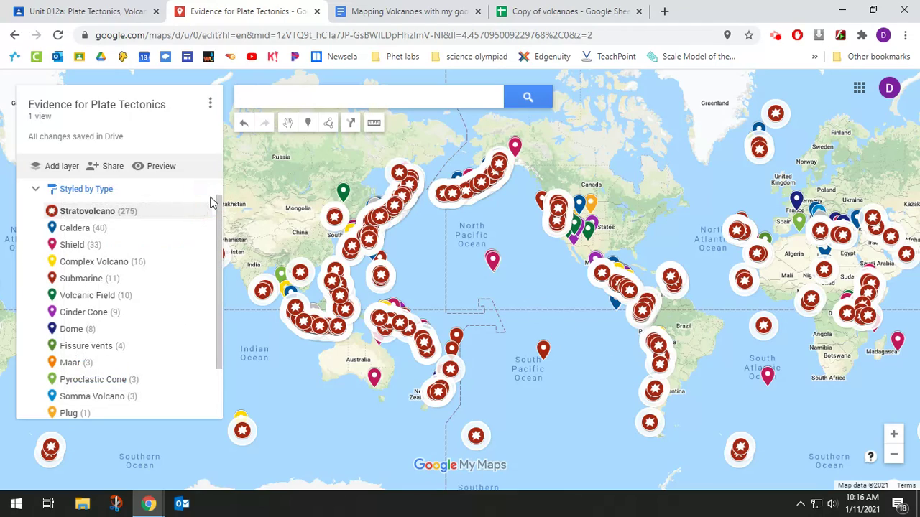
# Step: Change the Caldera category's icon to the erupting volcano from the Crisis set, and close its style settings
pyautogui.click(164, 228)
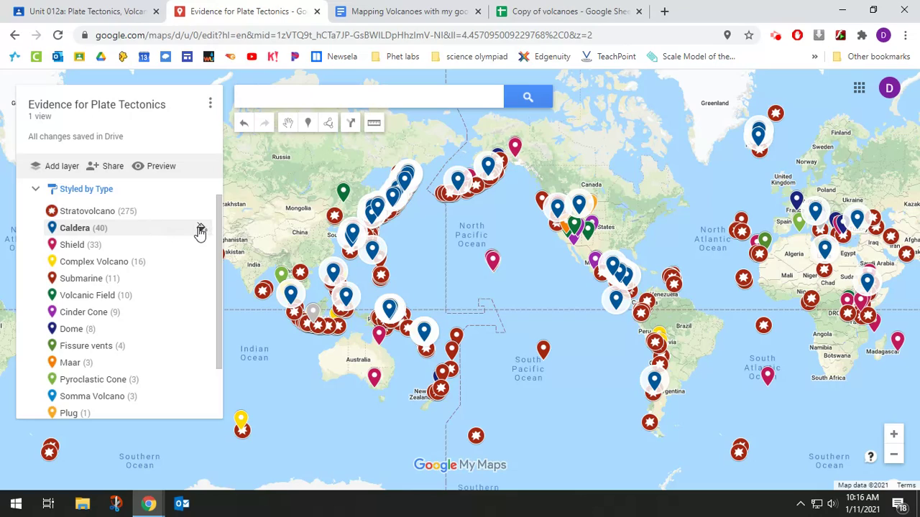
pyautogui.click(200, 229)
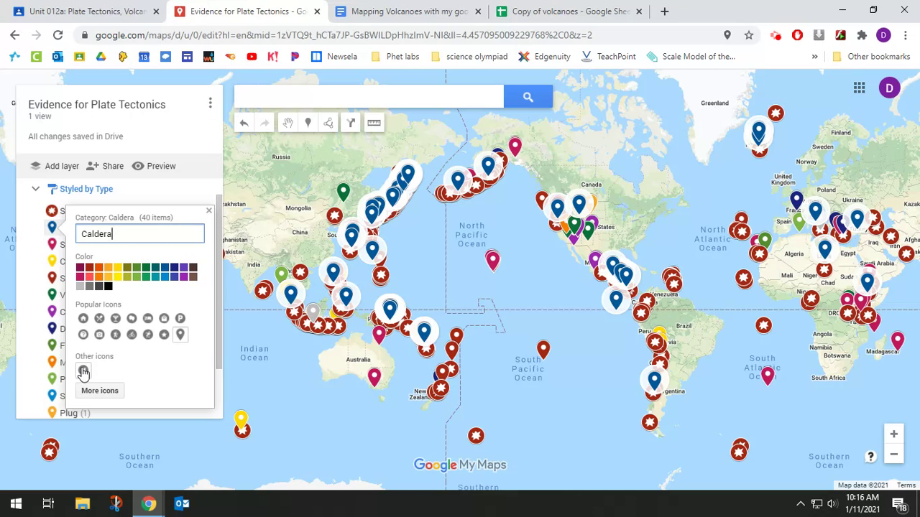
pyautogui.click(95, 390)
pyautogui.scroll(-7, 409, 325)
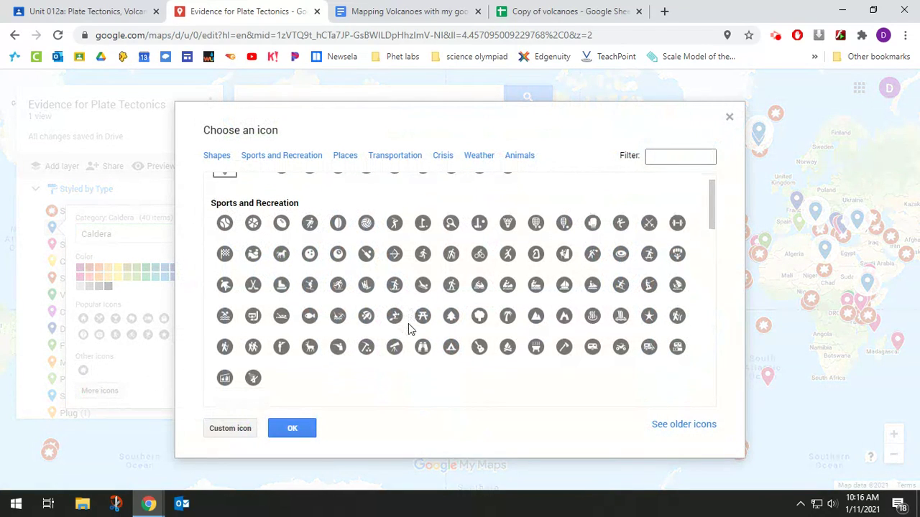
pyautogui.scroll(-7, 404, 327)
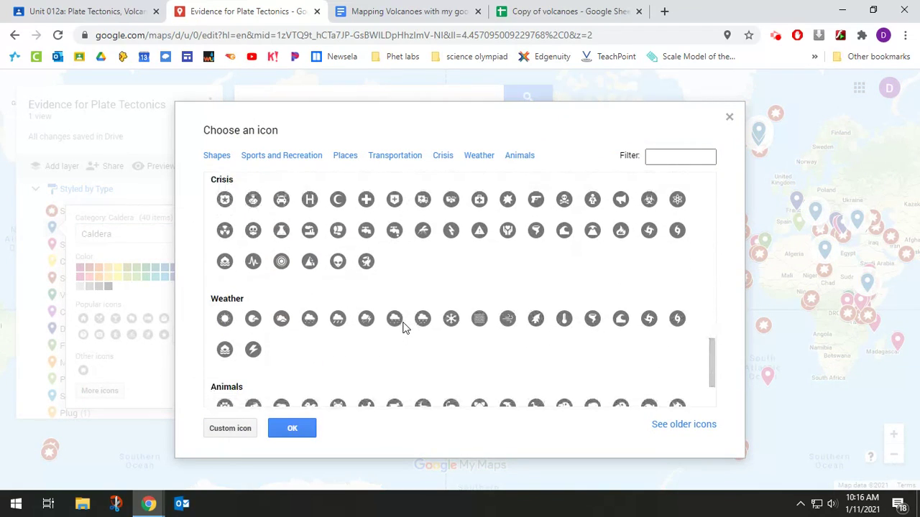
pyautogui.scroll(2, 395, 304)
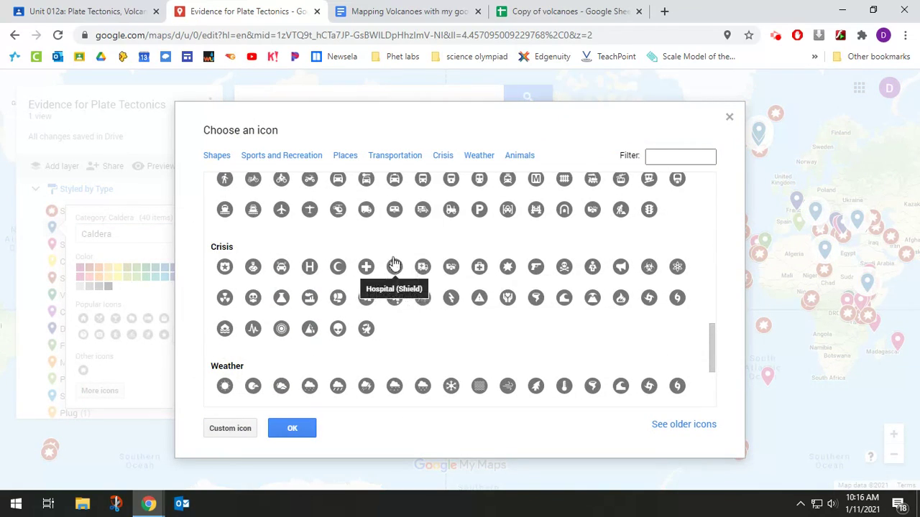
pyautogui.click(592, 299)
pyautogui.click(288, 428)
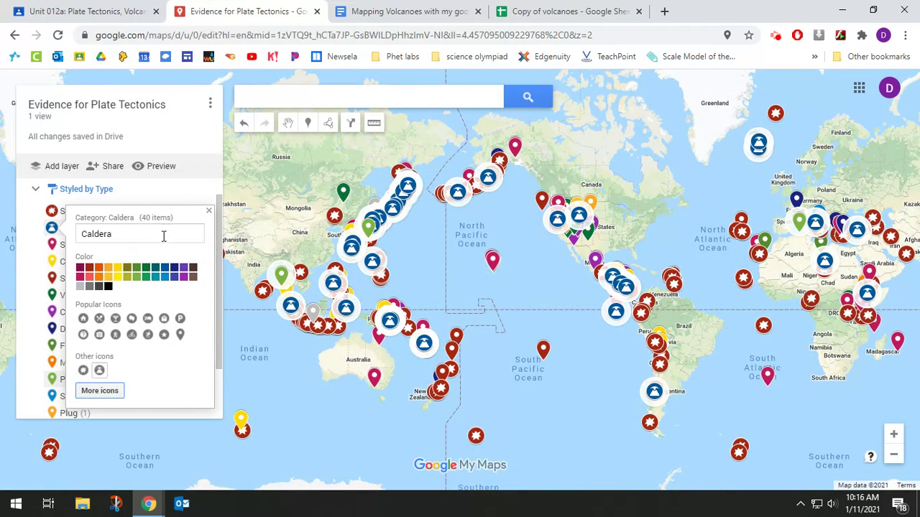
pyautogui.click(207, 213)
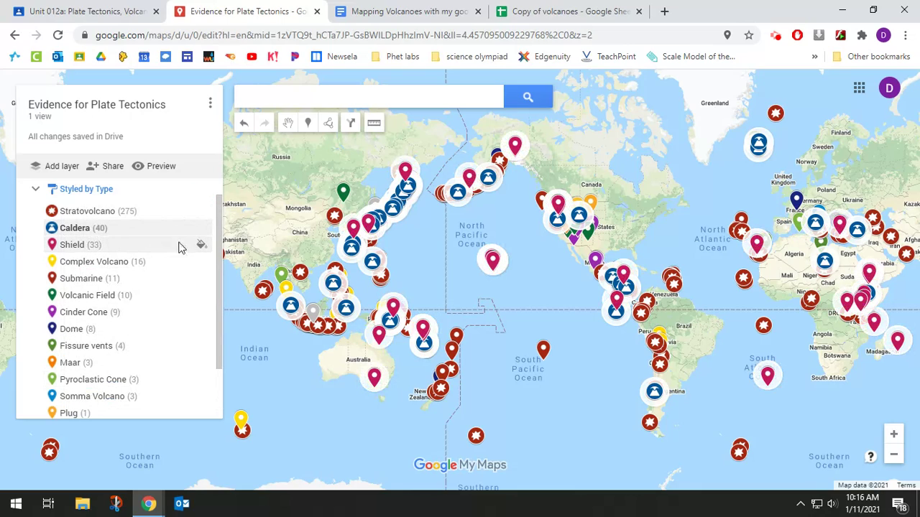
# Step: Assign the erupting volcano icon to the Shield and Complex Volcano categories, keeping their colours
pyautogui.click(202, 245)
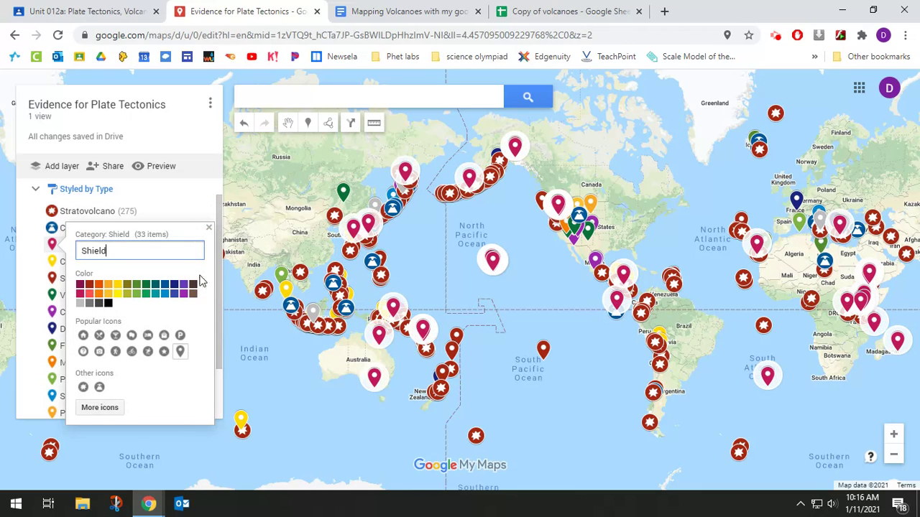
pyautogui.click(99, 388)
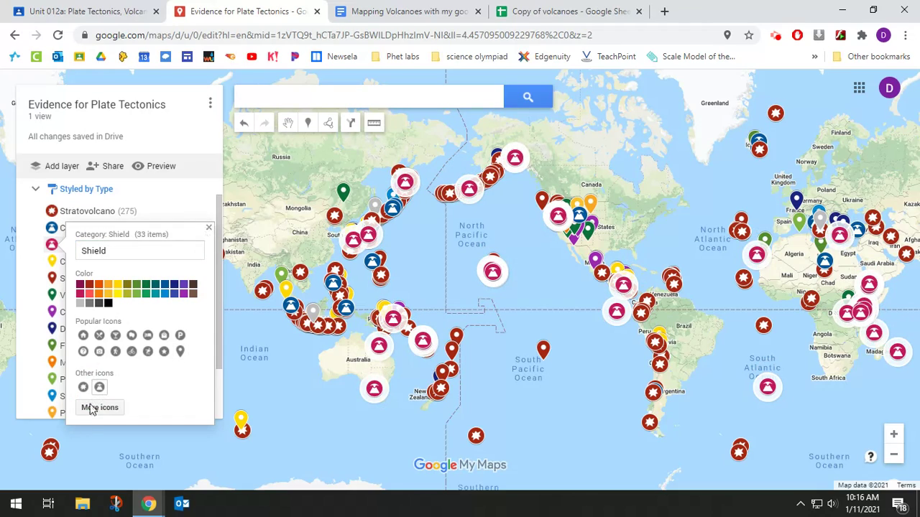
pyautogui.click(208, 230)
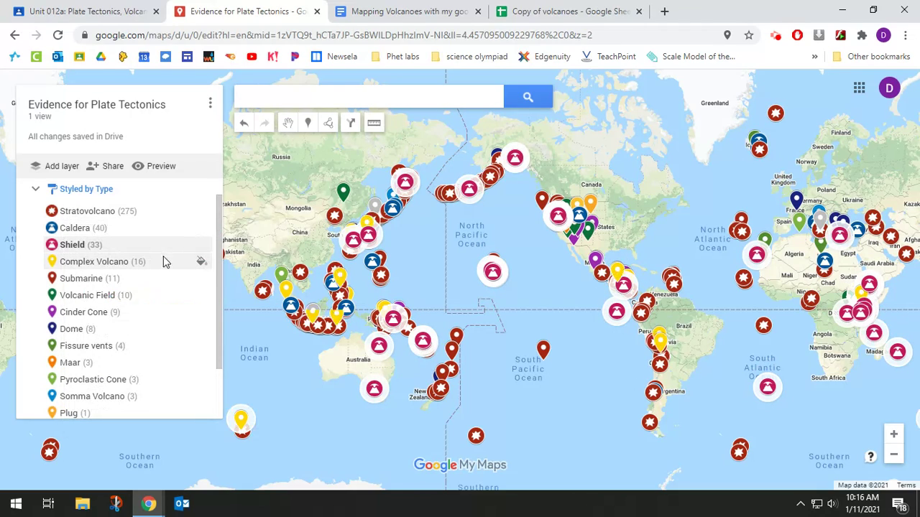
pyautogui.click(202, 263)
pyautogui.click(99, 415)
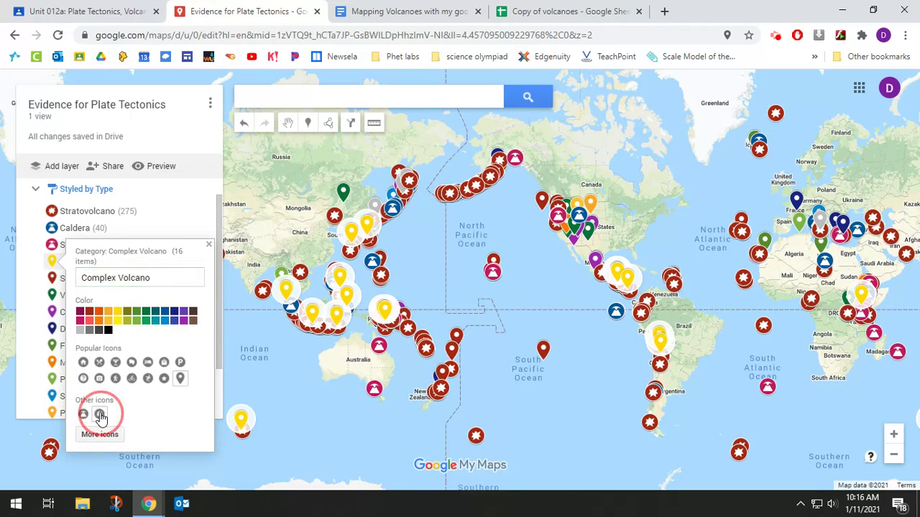
pyautogui.click(83, 414)
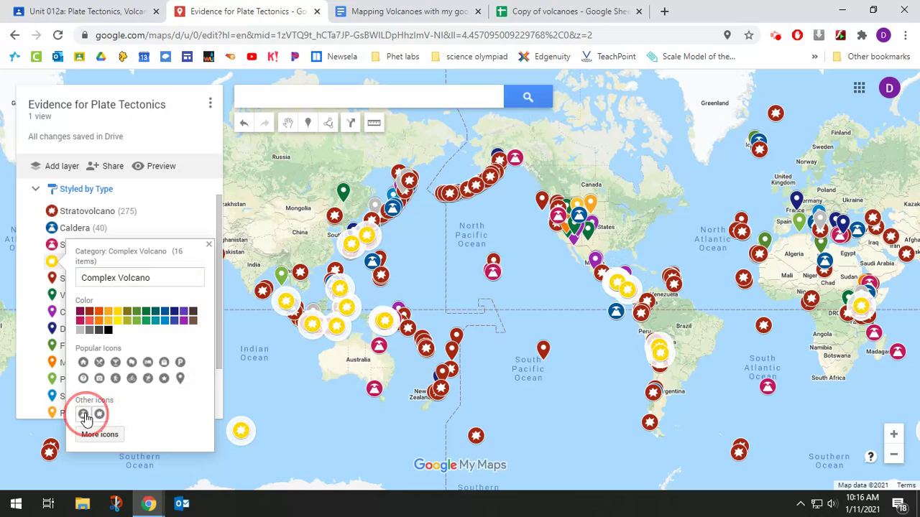
pyautogui.click(209, 245)
# Step: Assign the erupting volcano icon to the Submarine category, and close its style settings
pyautogui.click(201, 278)
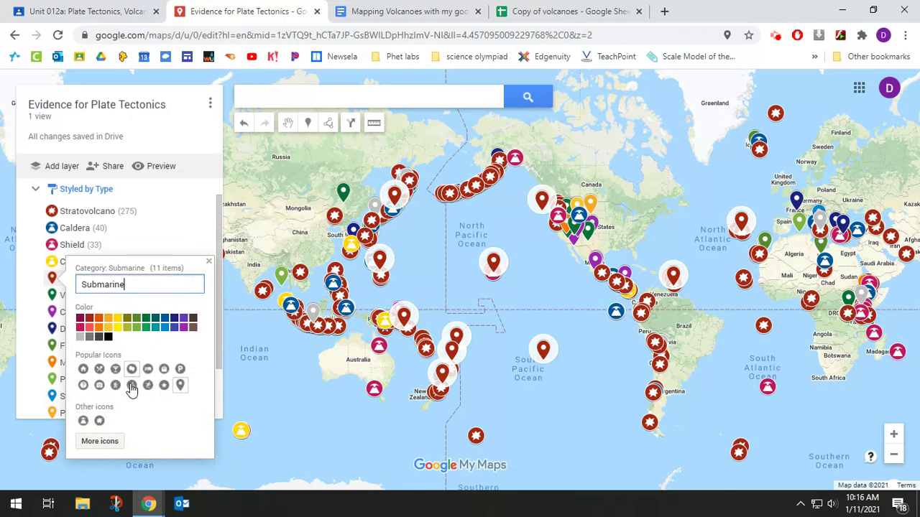
pyautogui.click(82, 421)
pyautogui.click(209, 261)
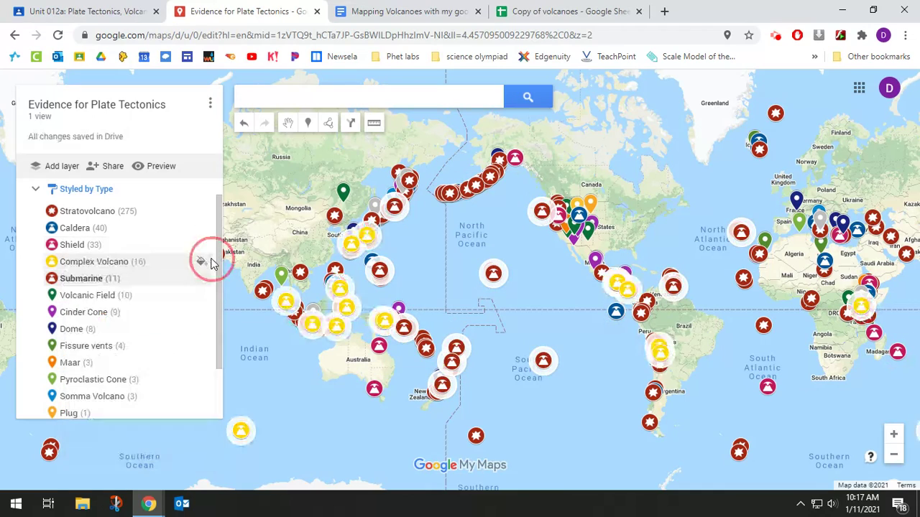
pyautogui.click(201, 279)
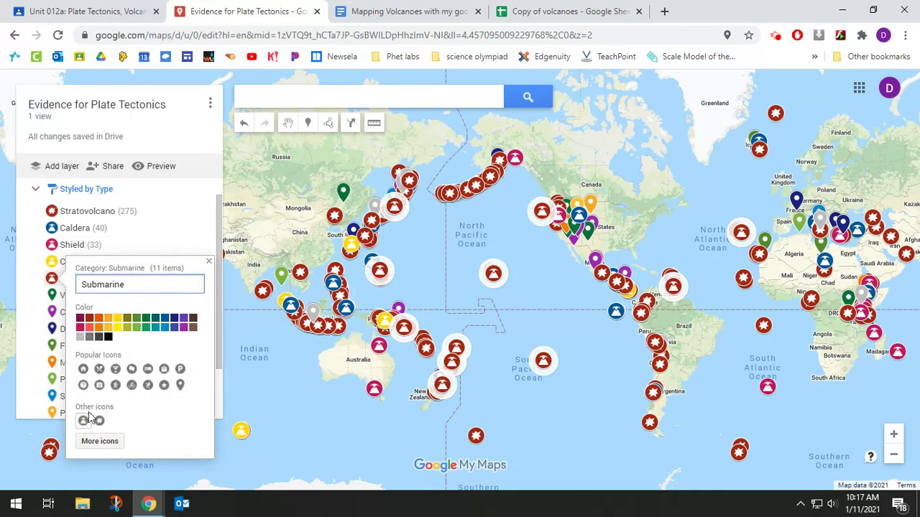
pyautogui.click(208, 263)
# Step: Assign the erupting volcano icon to the Volcanic Field, Cinder Cone and Dome categories
pyautogui.click(201, 297)
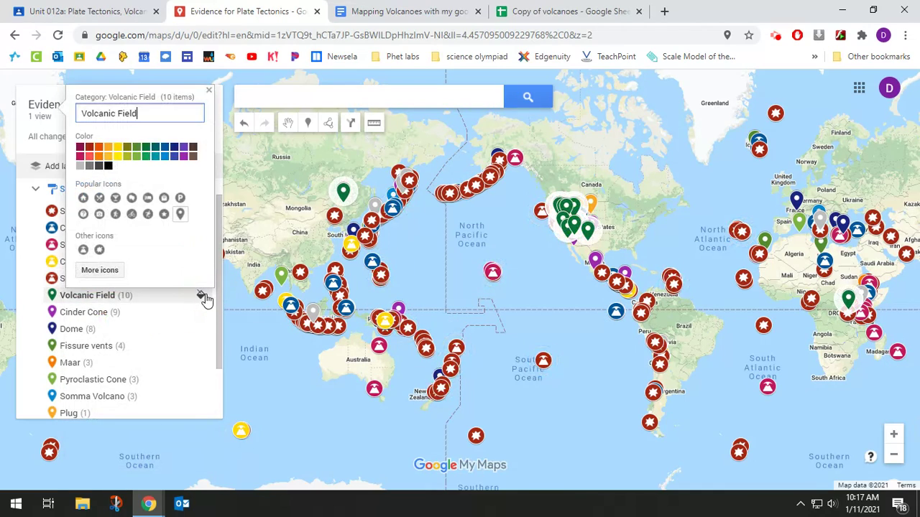
pyautogui.click(202, 311)
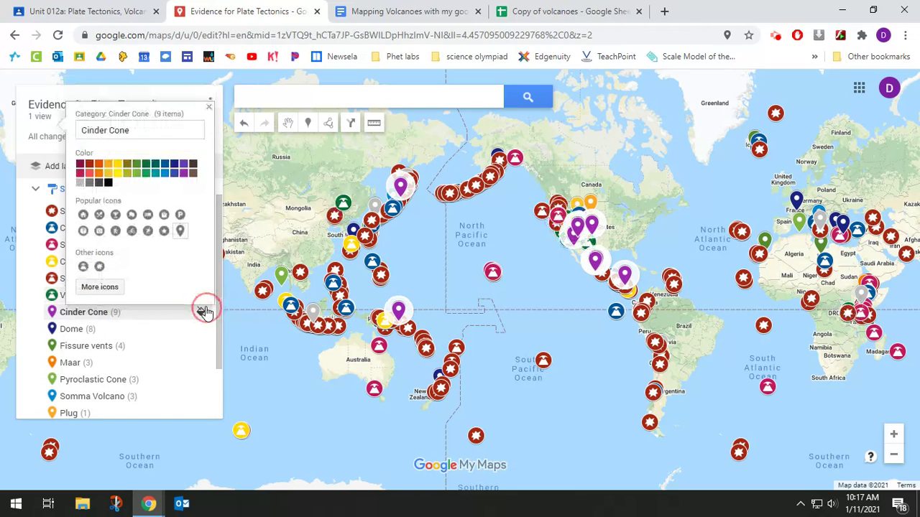
pyautogui.click(84, 266)
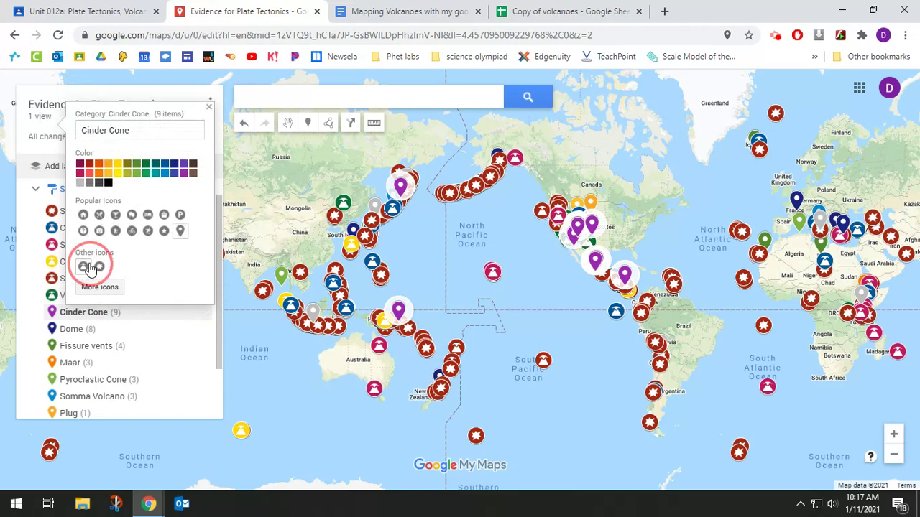
pyautogui.click(201, 329)
pyautogui.click(84, 283)
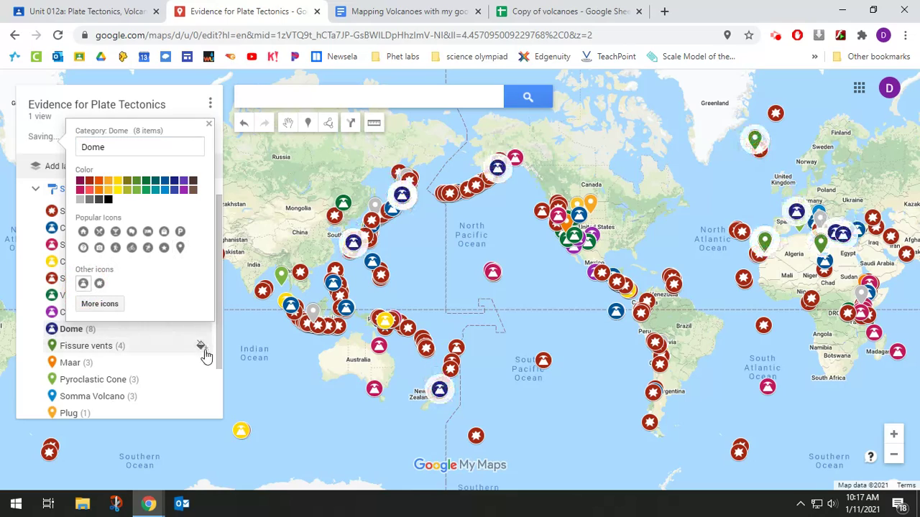
# Step: Assign the erupting volcano icon to the Fissure vents, Maar and Pyroclastic Cone categories, keeping their colours
pyautogui.click(202, 347)
pyautogui.click(83, 300)
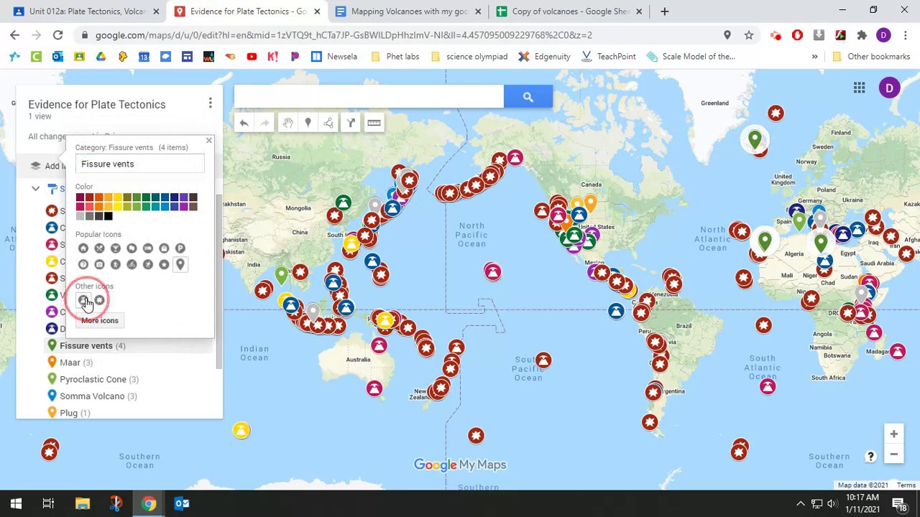
pyautogui.click(201, 364)
pyautogui.click(83, 317)
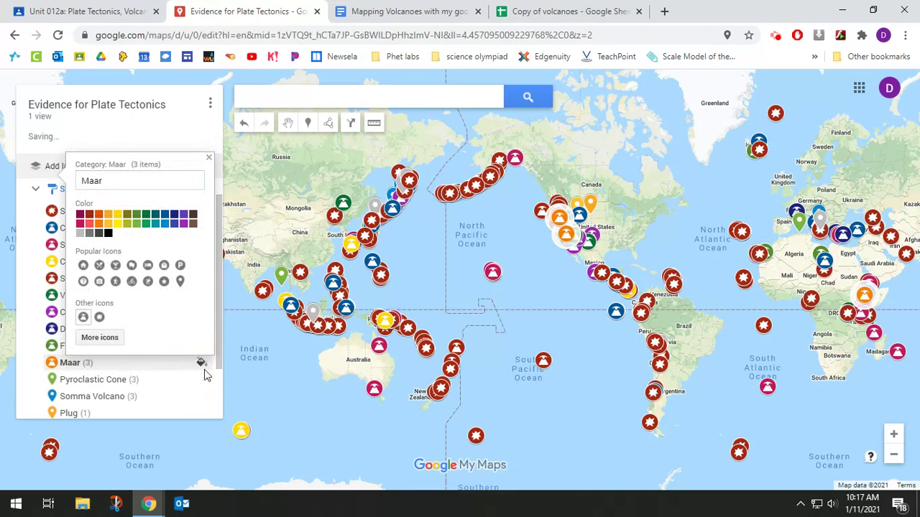
pyautogui.click(202, 380)
pyautogui.click(83, 333)
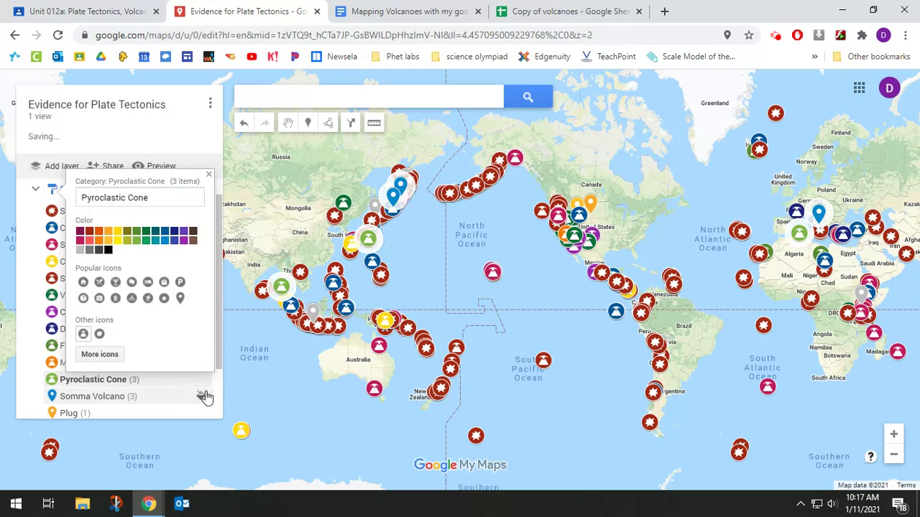
# Step: Assign the erupting volcano icon to the Somma Volcano and Plug categories, and close the style settings
pyautogui.click(201, 396)
pyautogui.click(83, 350)
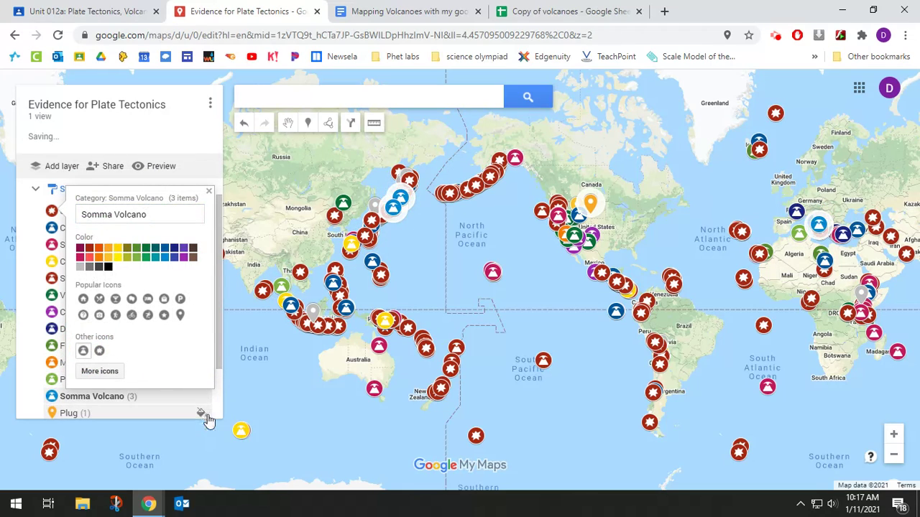
pyautogui.click(200, 411)
pyautogui.click(84, 366)
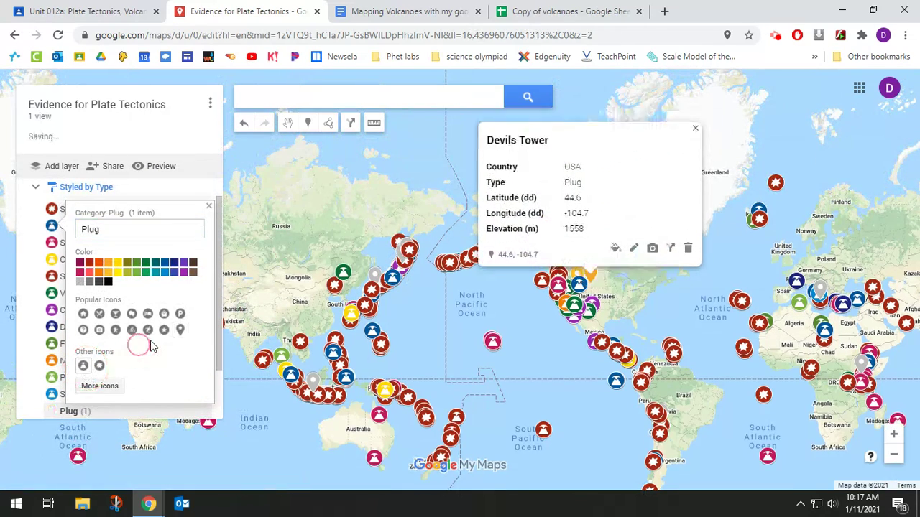
pyautogui.click(207, 208)
# Step: Assign the erupting volcano icon to the Tuff Ring and Other / No value categories, and close the style settings
pyautogui.scroll(-2, 162, 287)
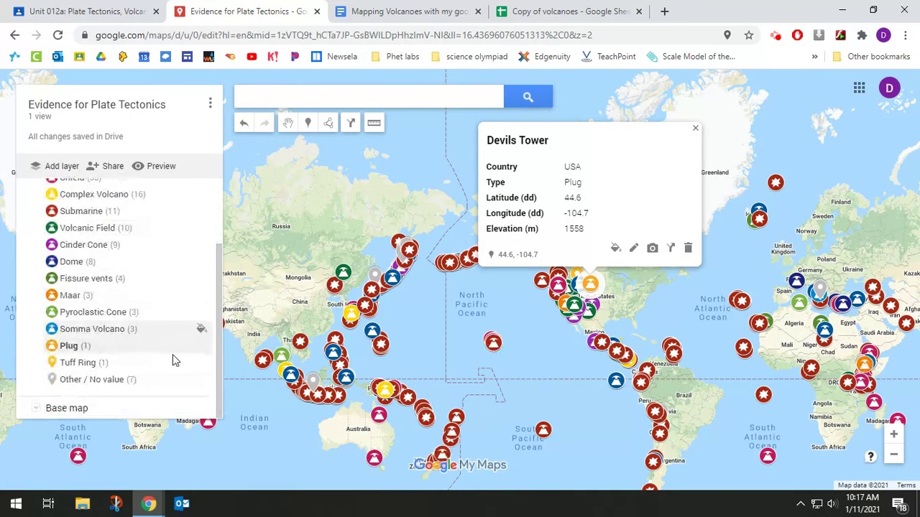
pyautogui.click(200, 363)
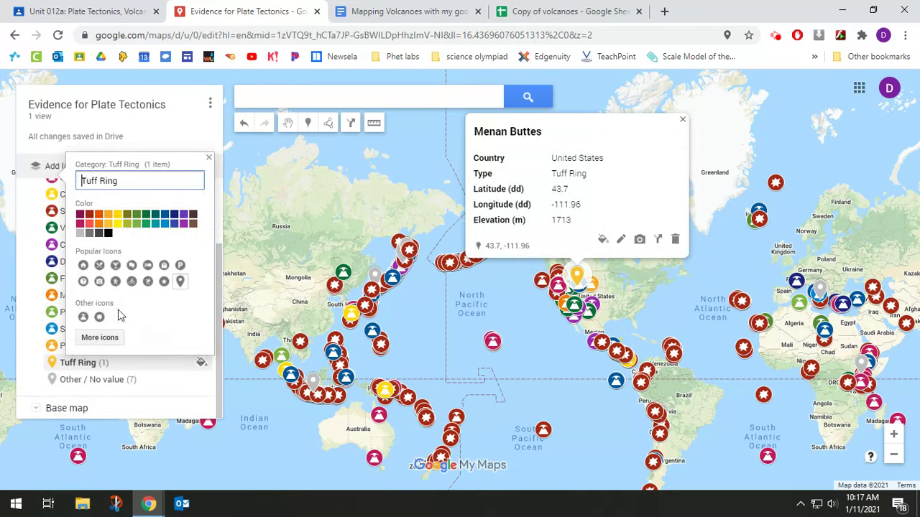
pyautogui.click(83, 317)
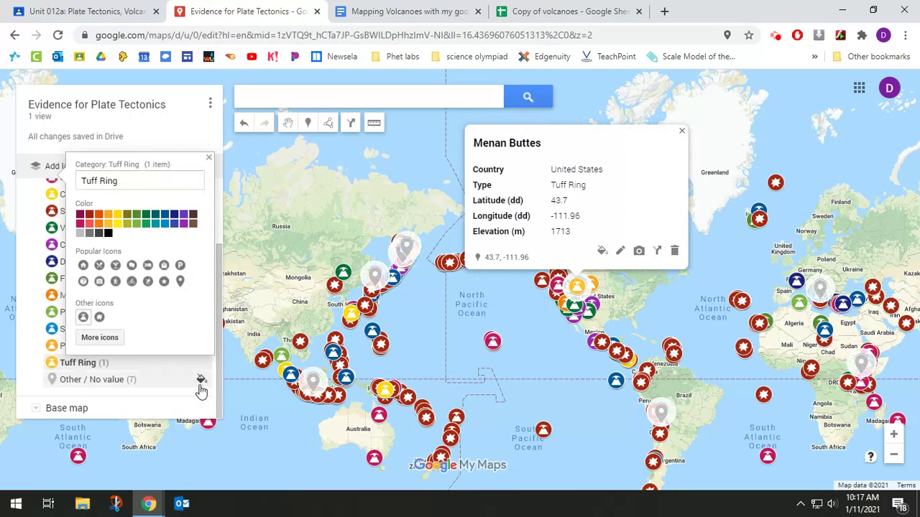
pyautogui.click(200, 380)
pyautogui.click(84, 334)
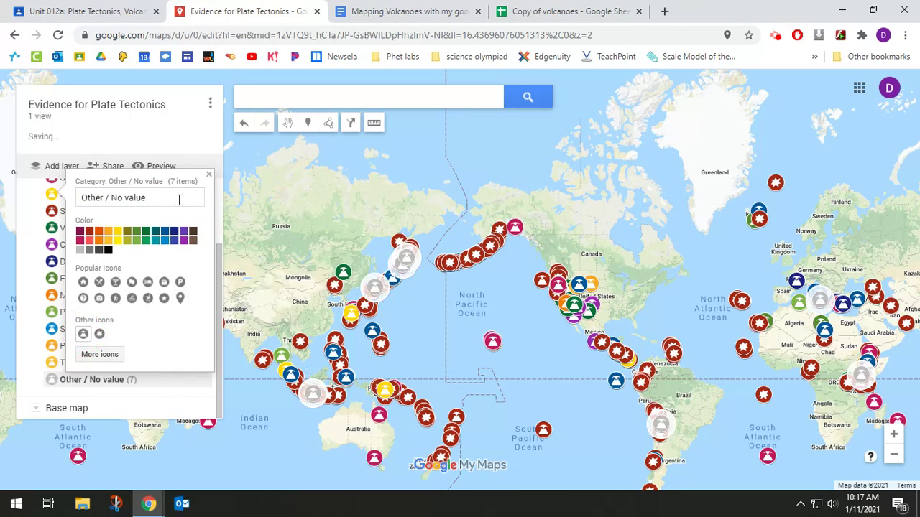
pyautogui.click(209, 174)
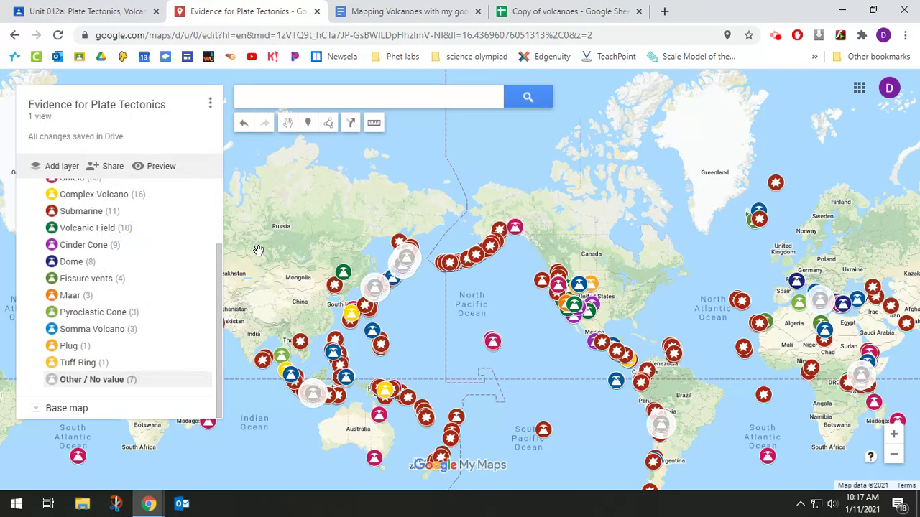
# Step: Examine the styled volcano markers around the Pacific and along the Washington and Oregon coast
pyautogui.moveTo(204, 286)
pyautogui.moveTo(503, 313); pyautogui.dragTo(472, 312)
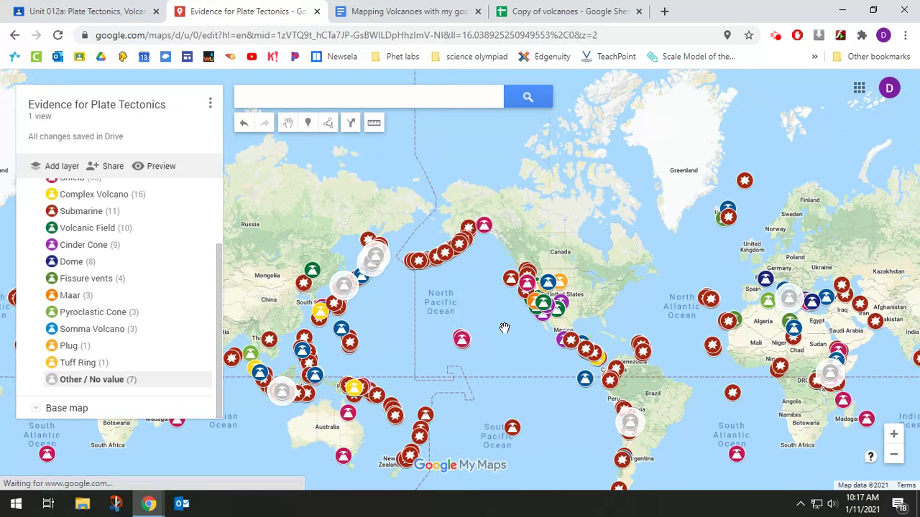
pyautogui.scroll(3, 137, 273)
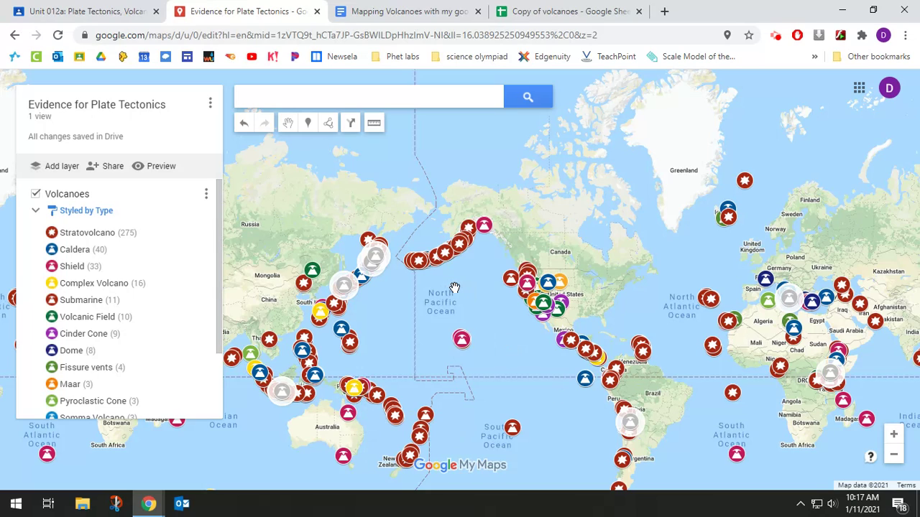
pyautogui.scroll(2, 467, 302)
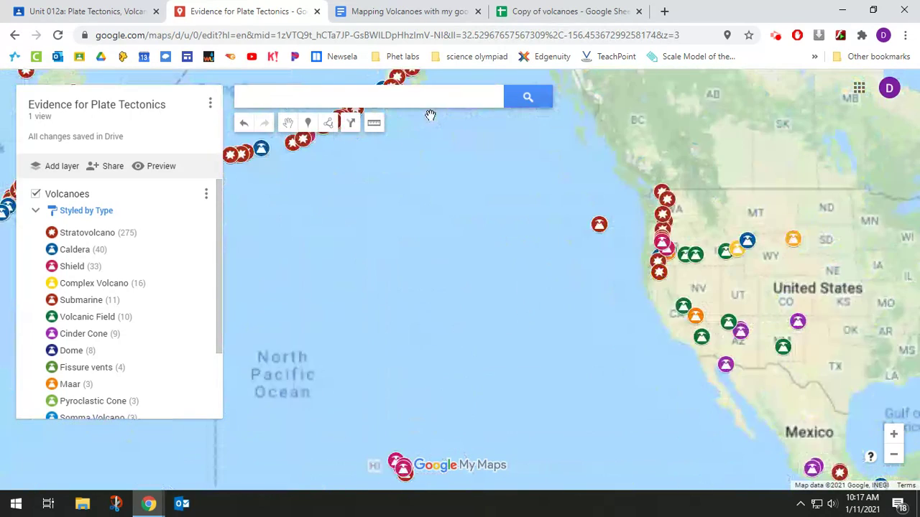
pyautogui.moveTo(669, 365); pyautogui.dragTo(445, 373)
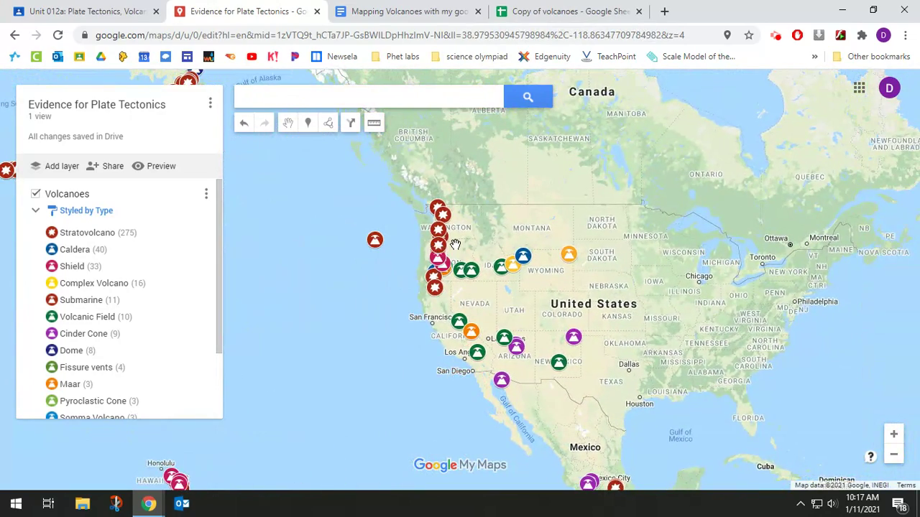
pyautogui.scroll(1, 456, 237)
pyautogui.scroll(2, 456, 237)
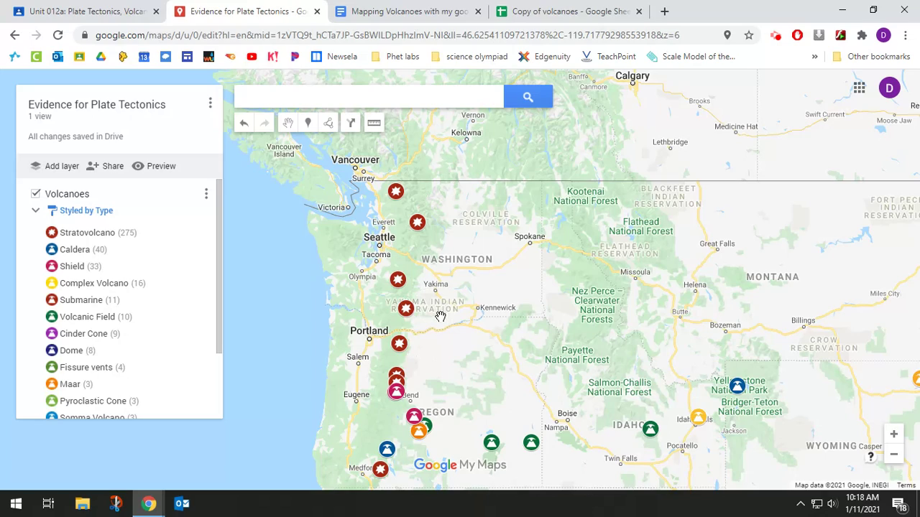
# Step: Search for Mt. St. Helens in Washington and add the found place to the Volcanoes layer
pyautogui.click(425, 104)
pyautogui.write('Mt.')
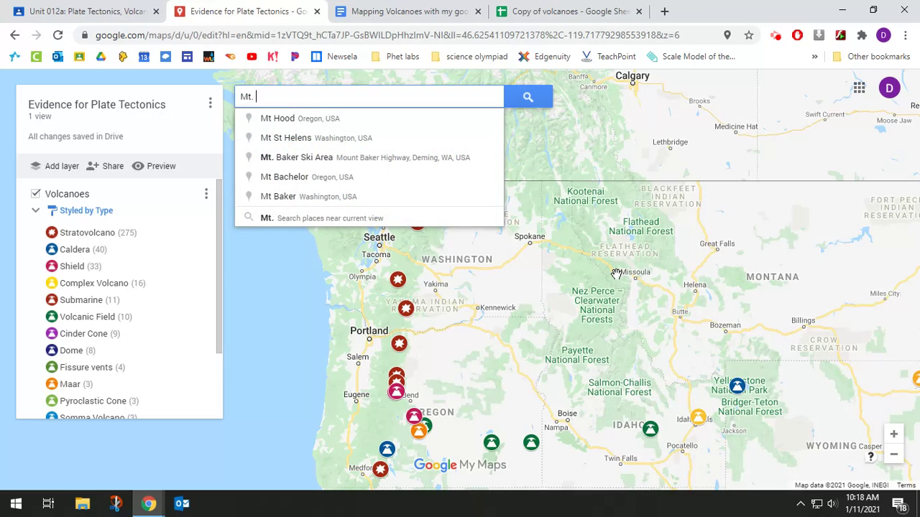
pyautogui.write(' St. He')
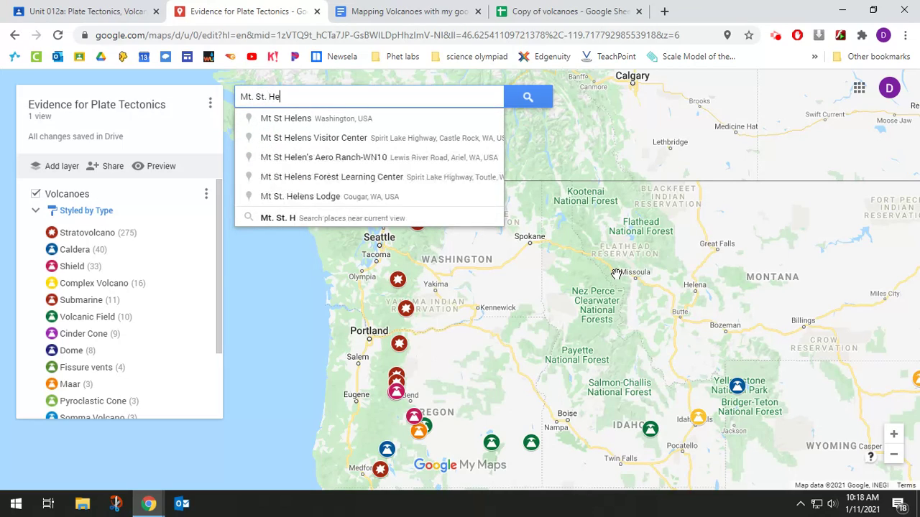
pyautogui.write('lens')
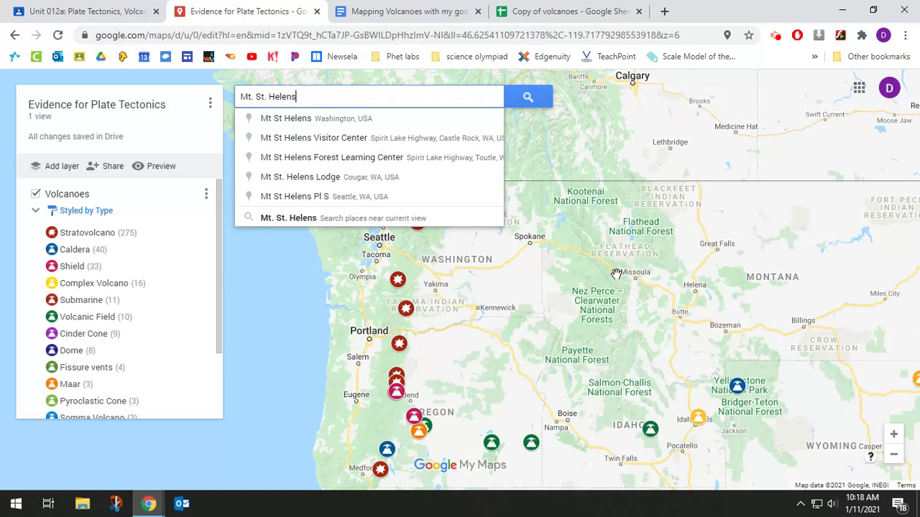
pyautogui.click(361, 126)
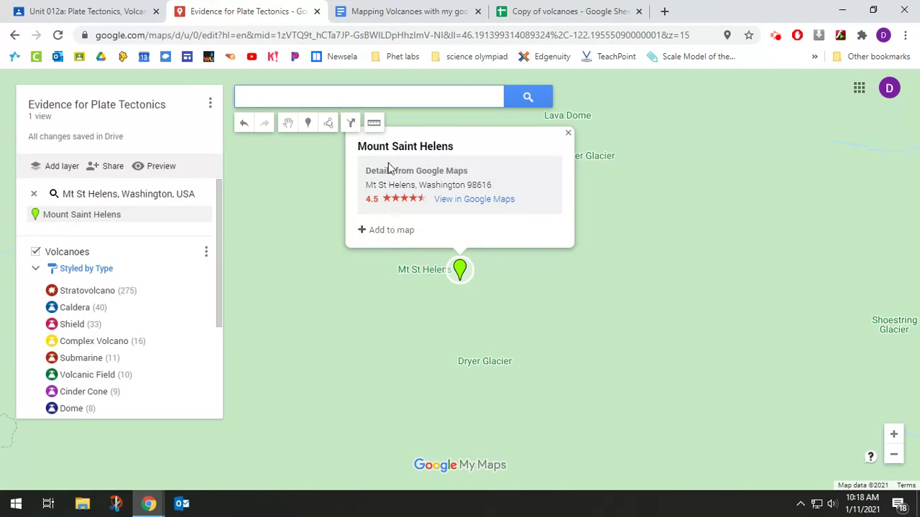
pyautogui.click(390, 231)
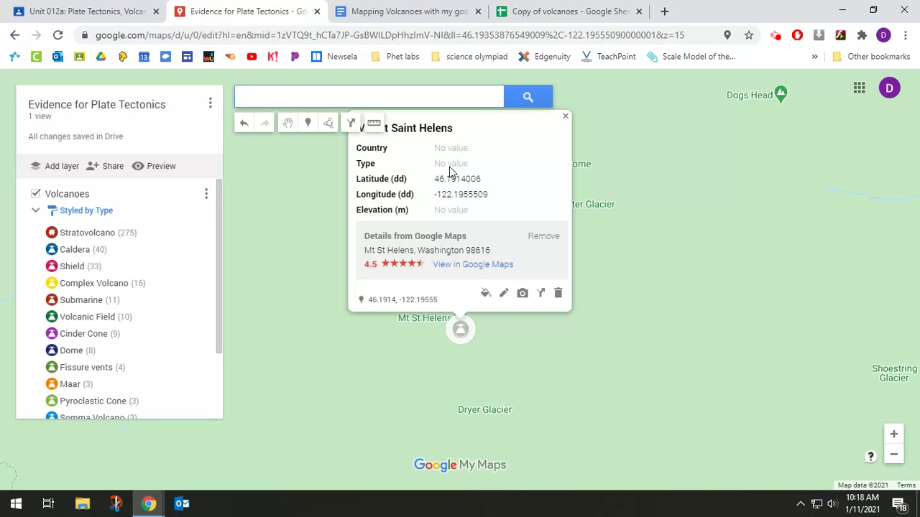
# Step: Set Mount Saint Helens's country to USA and its type to Stratovolcano, save the entry and close its details
pyautogui.click(451, 157)
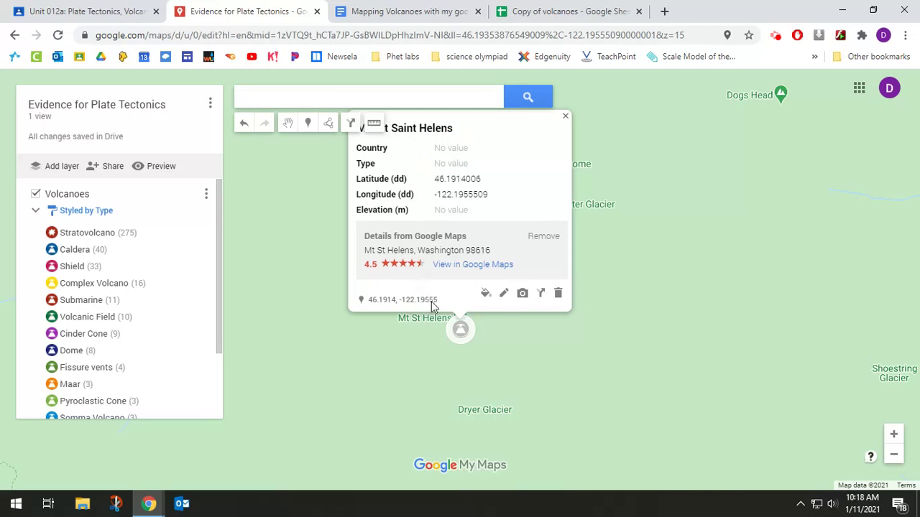
pyautogui.click(506, 294)
pyautogui.click(461, 156)
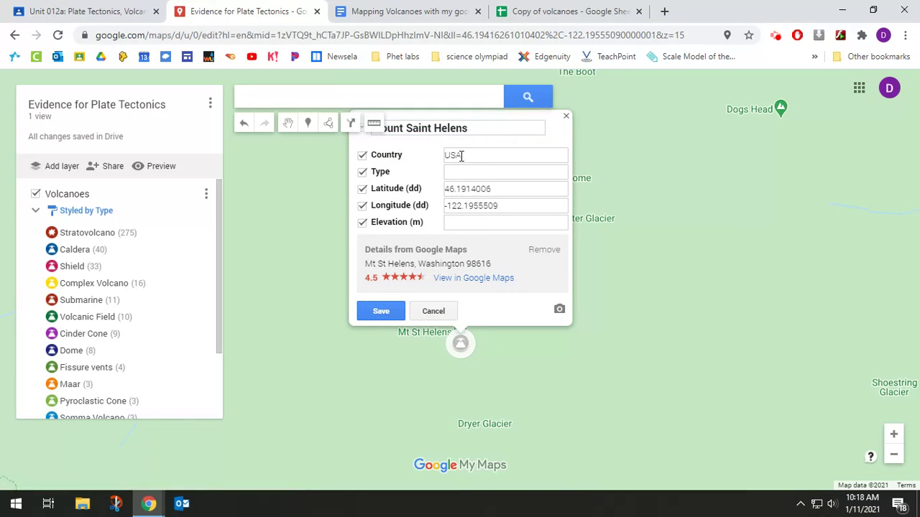
pyautogui.click(461, 163)
pyautogui.click(381, 314)
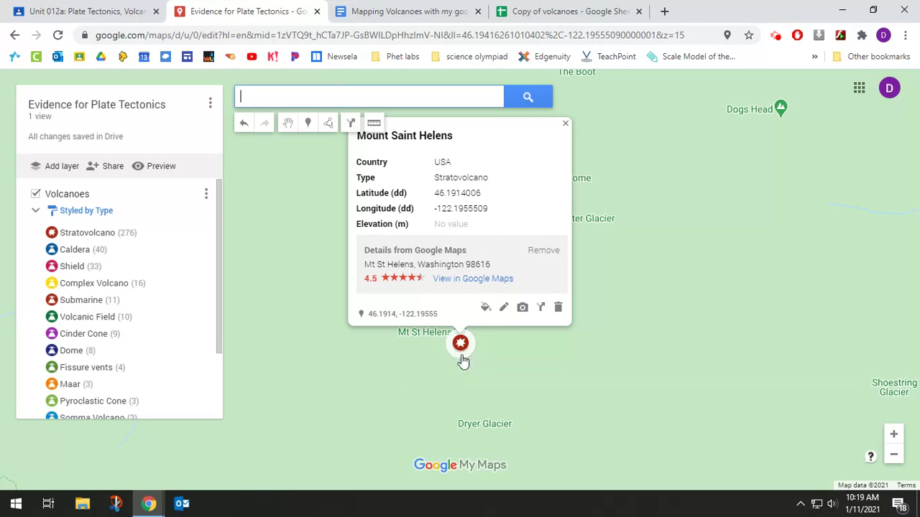
pyautogui.click(566, 123)
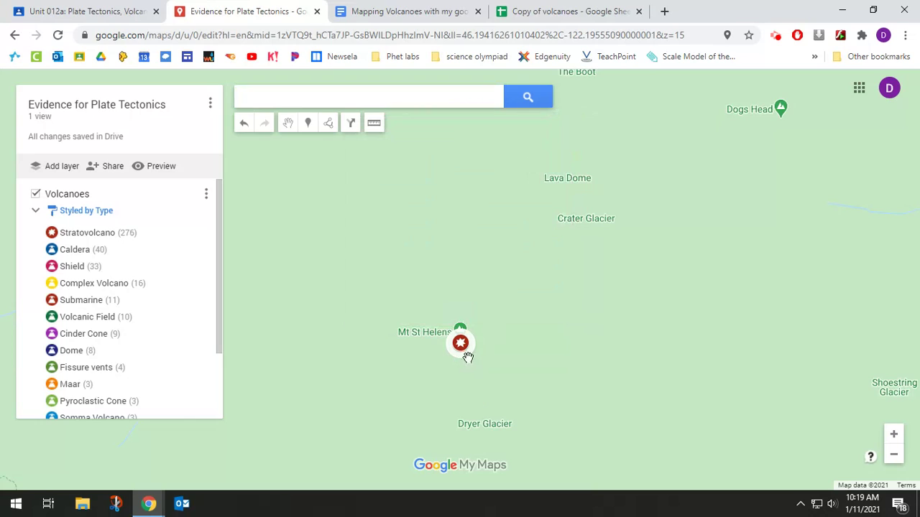
# Step: Inspect the Mount Saint Helens marker and its position among the neighbouring Cascade volcanoes
pyautogui.scroll(-3, 465, 349)
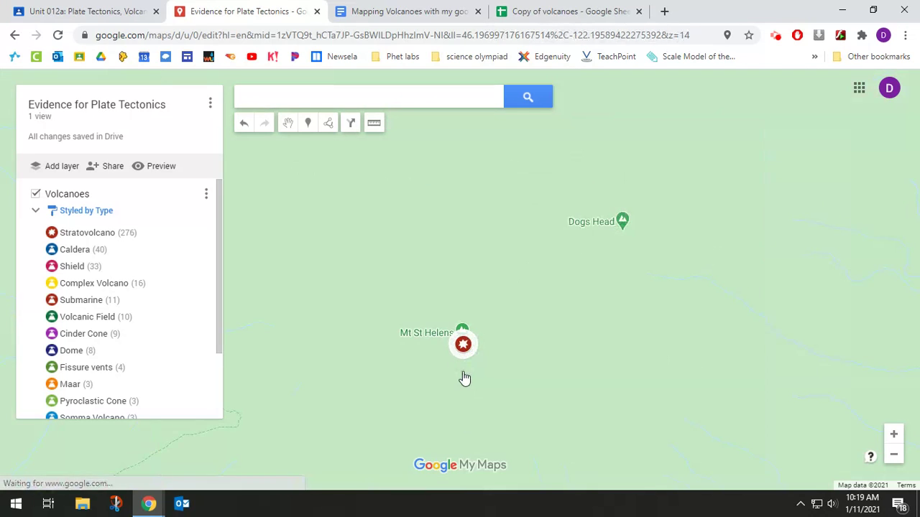
pyautogui.scroll(-2, 457, 363)
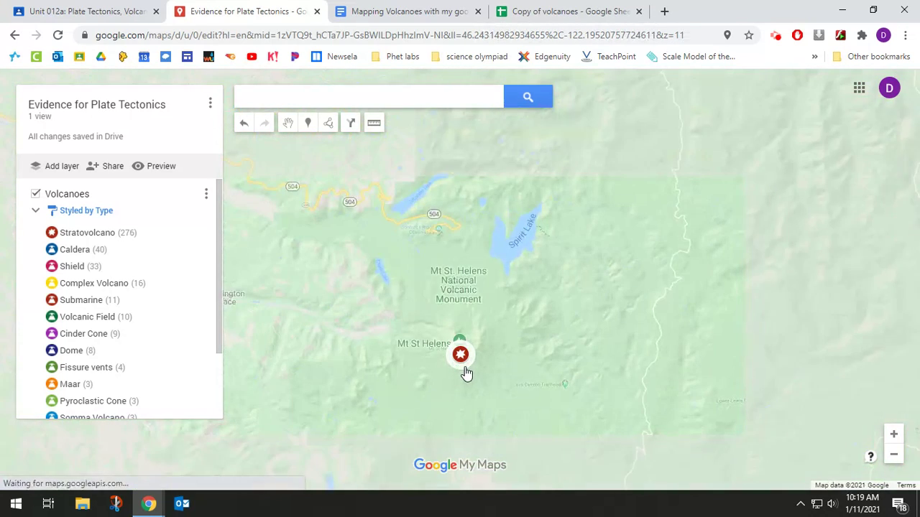
pyautogui.scroll(2, 466, 367)
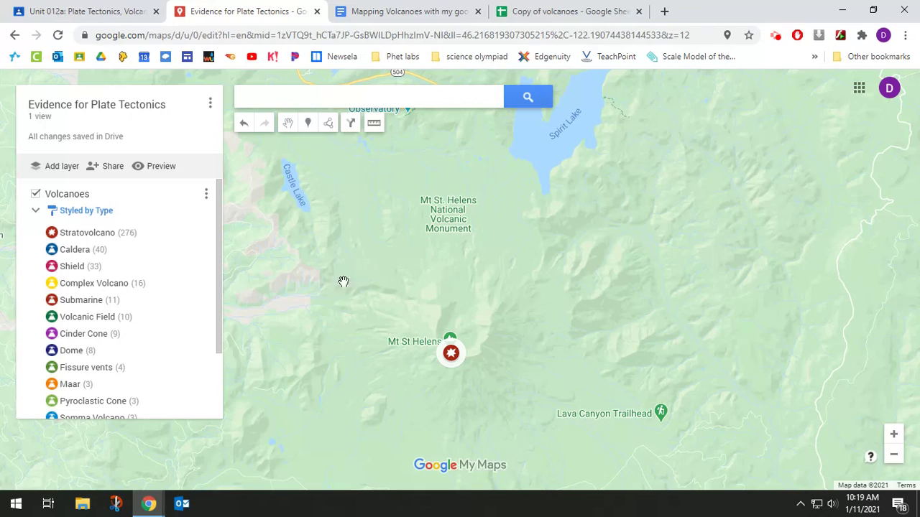
pyautogui.scroll(-3, 434, 401)
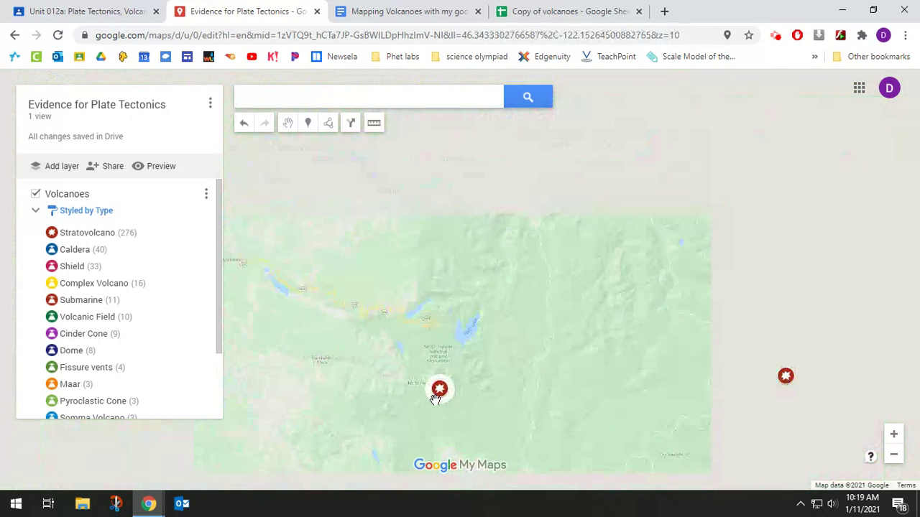
pyautogui.scroll(-4, 441, 420)
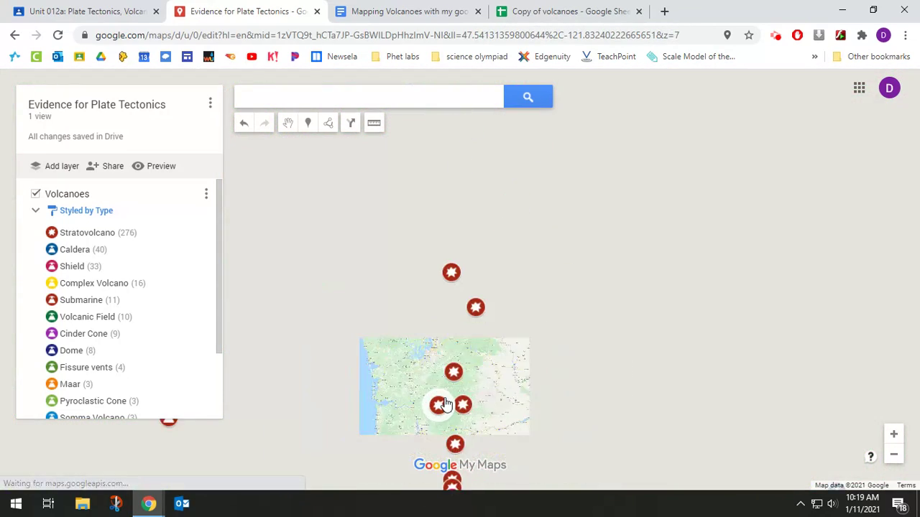
pyautogui.scroll(-2, 595, 416)
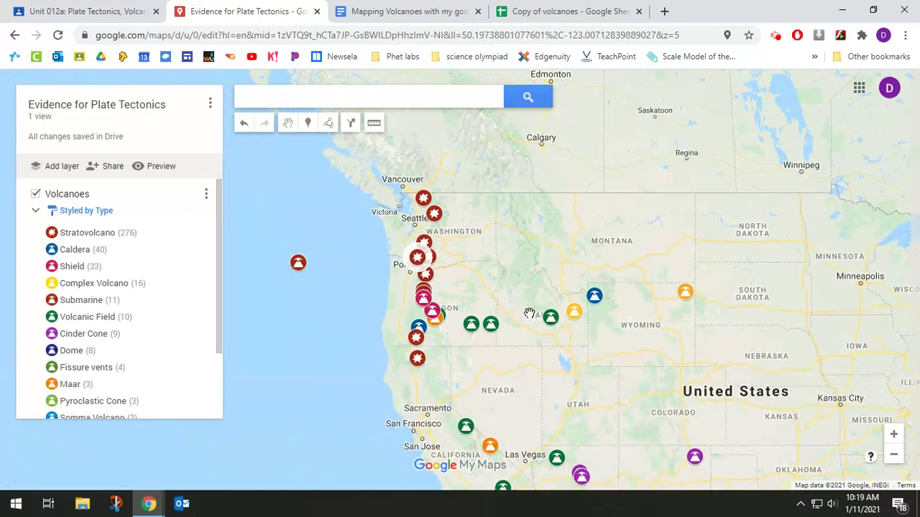
pyautogui.scroll(-1, 585, 355)
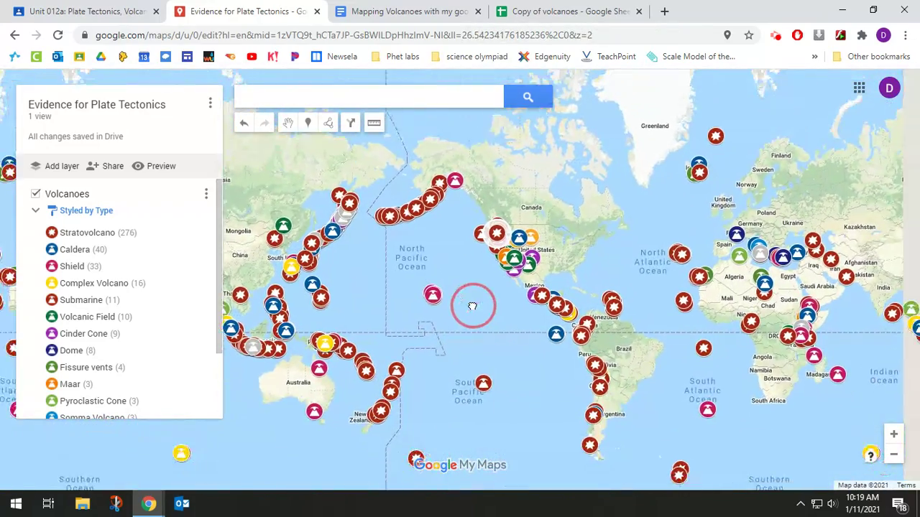
# Step: Examine how the volcanoes and their types are distributed around the Pacific, the Americas and the rest of the world
pyautogui.moveTo(472, 304); pyautogui.dragTo(373, 227)
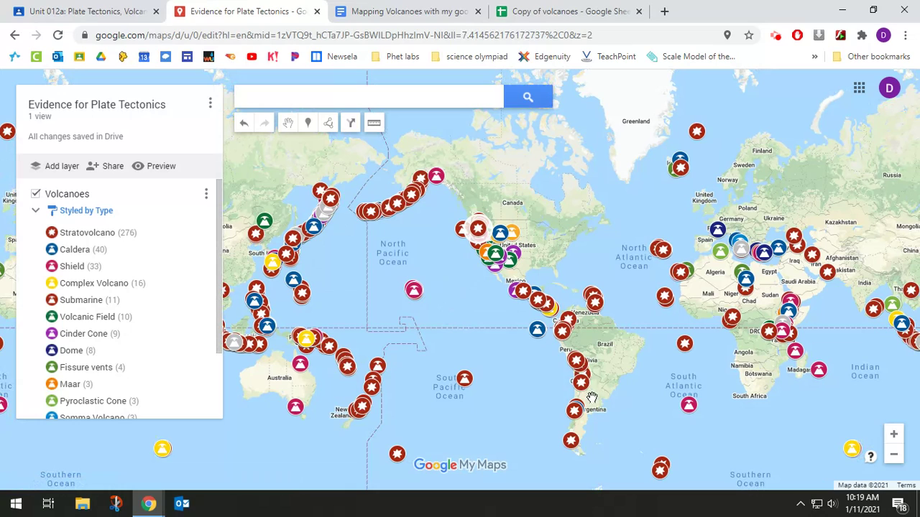
pyautogui.moveTo(533, 370); pyautogui.dragTo(508, 376)
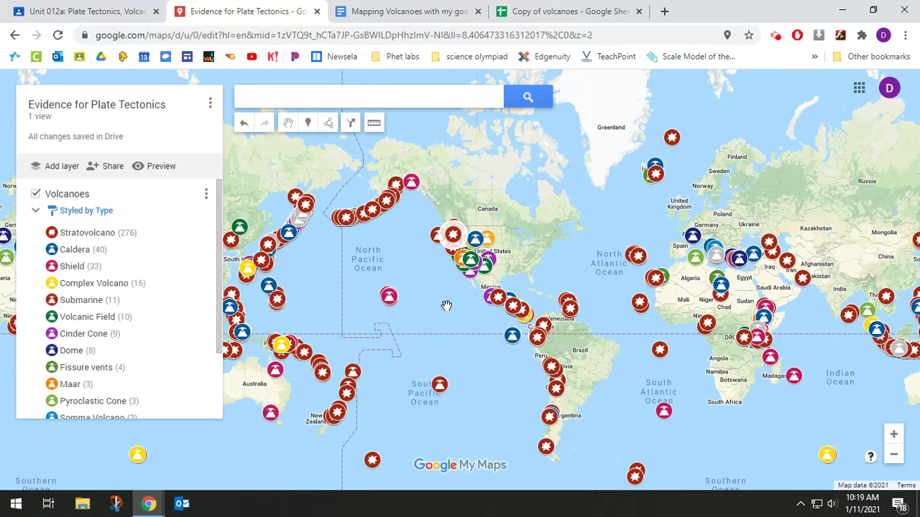
pyautogui.moveTo(450, 305); pyautogui.dragTo(480, 304)
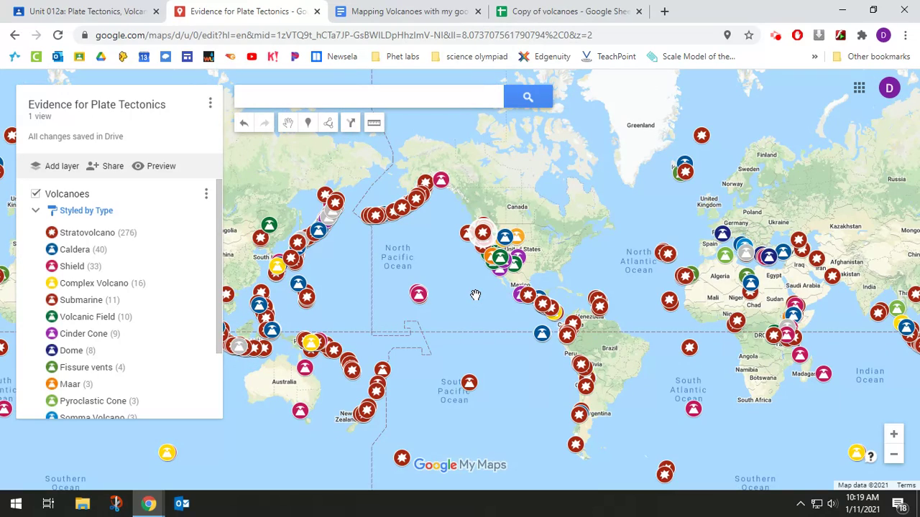
pyautogui.moveTo(481, 284); pyautogui.dragTo(441, 270)
pyautogui.doubleClick(522, 232)
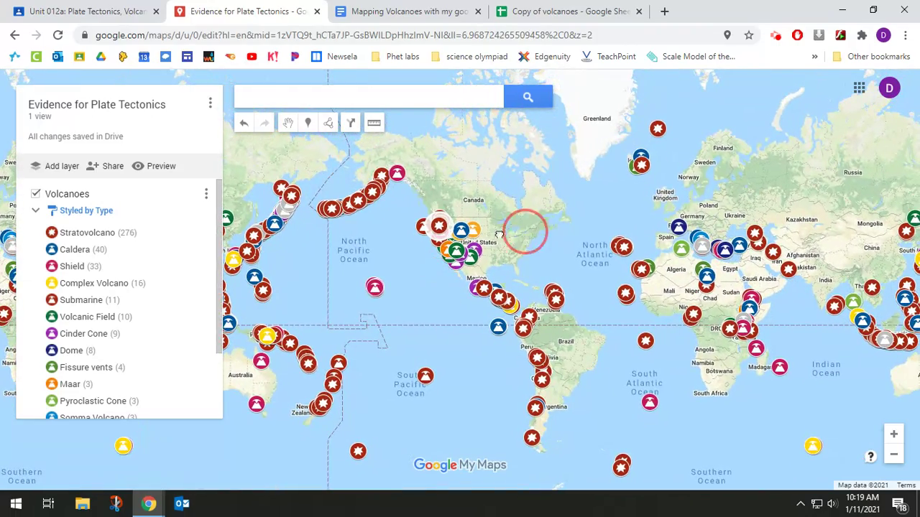
pyautogui.moveTo(528, 246); pyautogui.dragTo(545, 237)
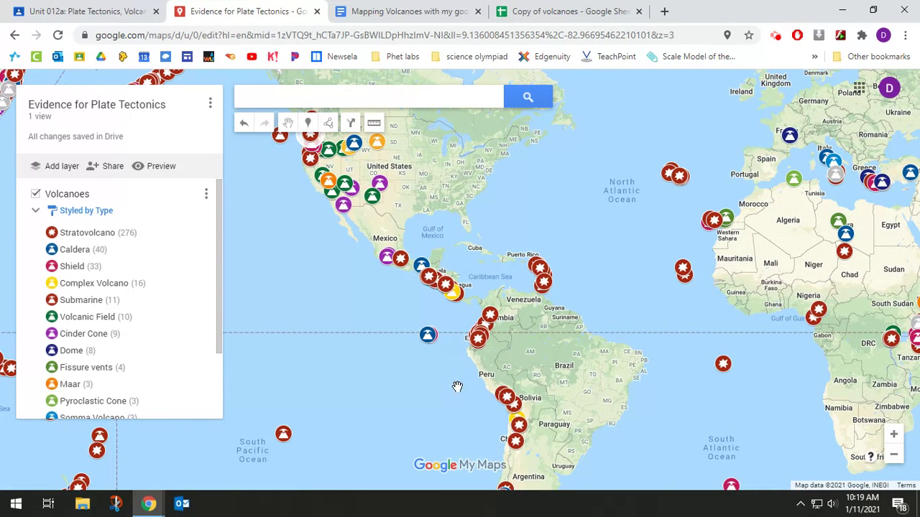
pyautogui.scroll(-1, 453, 383)
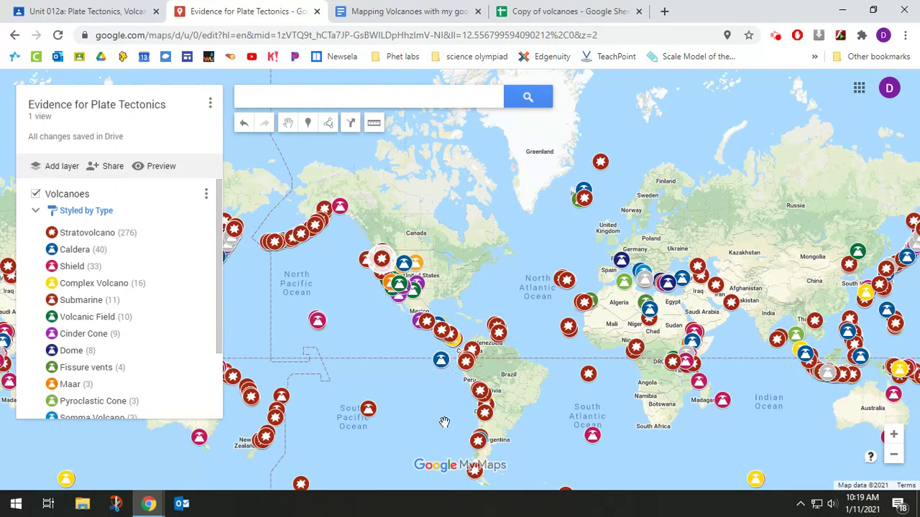
pyautogui.moveTo(510, 294); pyautogui.dragTo(466, 257)
pyautogui.moveTo(501, 312); pyautogui.dragTo(462, 320)
pyautogui.moveTo(431, 208); pyautogui.dragTo(540, 206)
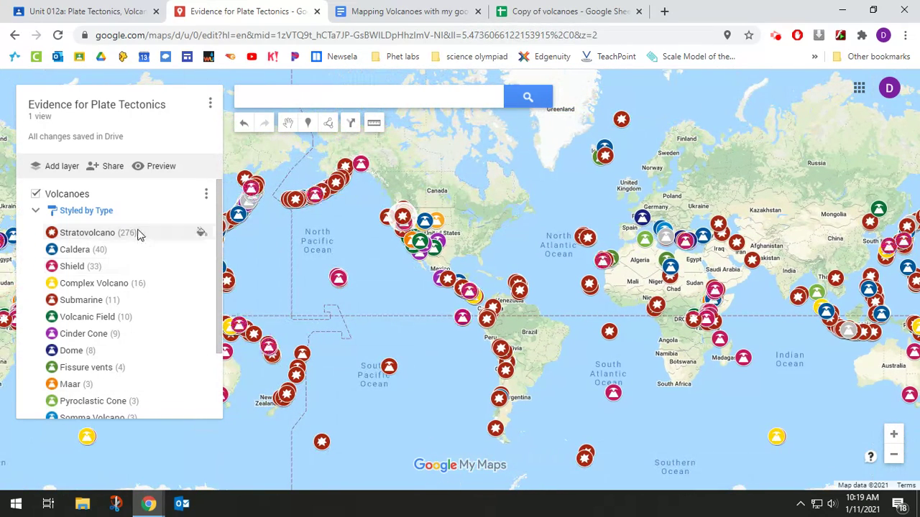
pyautogui.scroll(-2, 151, 352)
pyautogui.scroll(3, 150, 352)
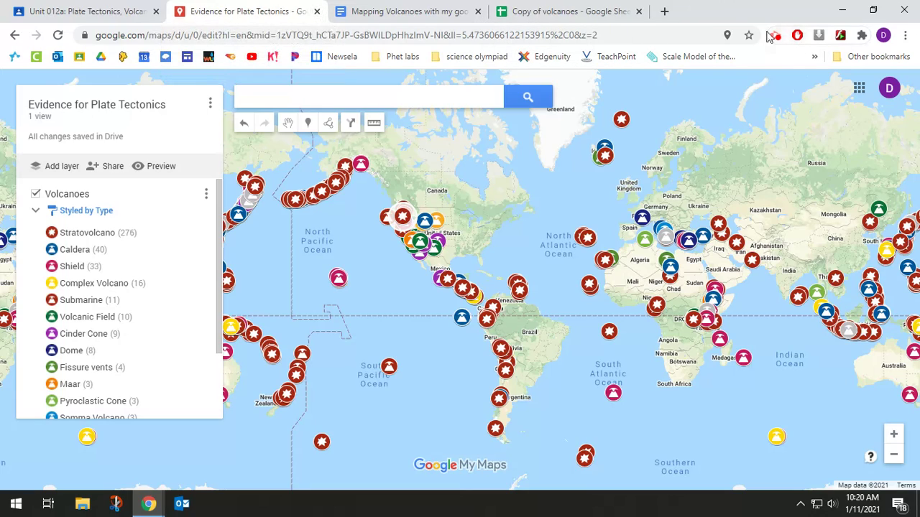
pyautogui.hotkey('alt', 'shift', 's')
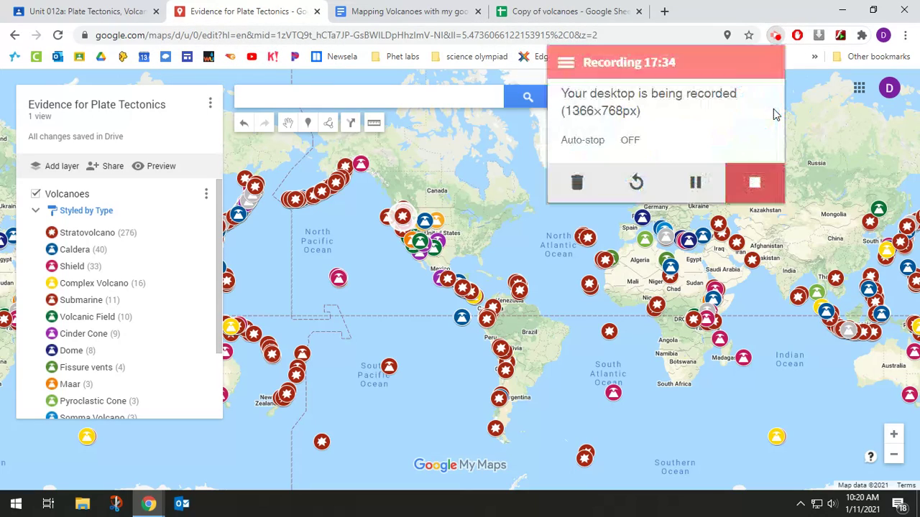